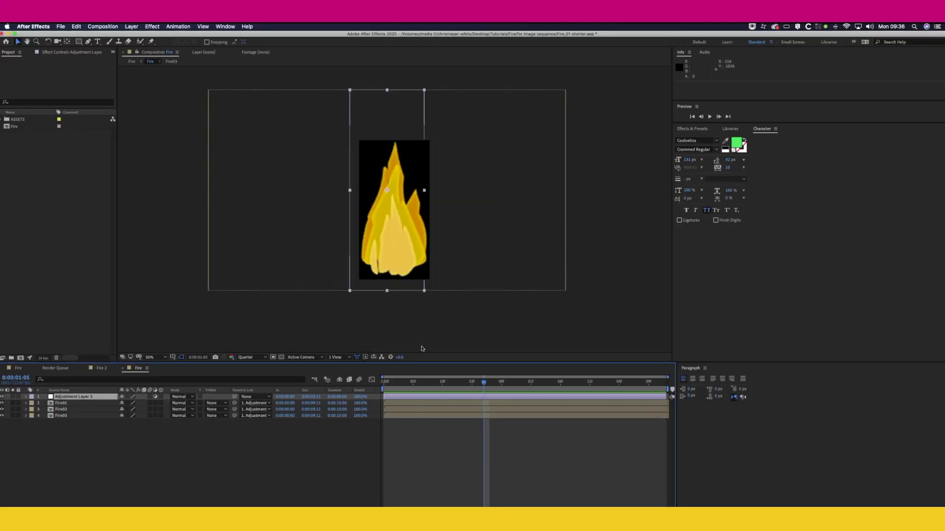
Add the Fire composition to the render queue and set its output module's channels to RGB + Alpha
click(108, 26)
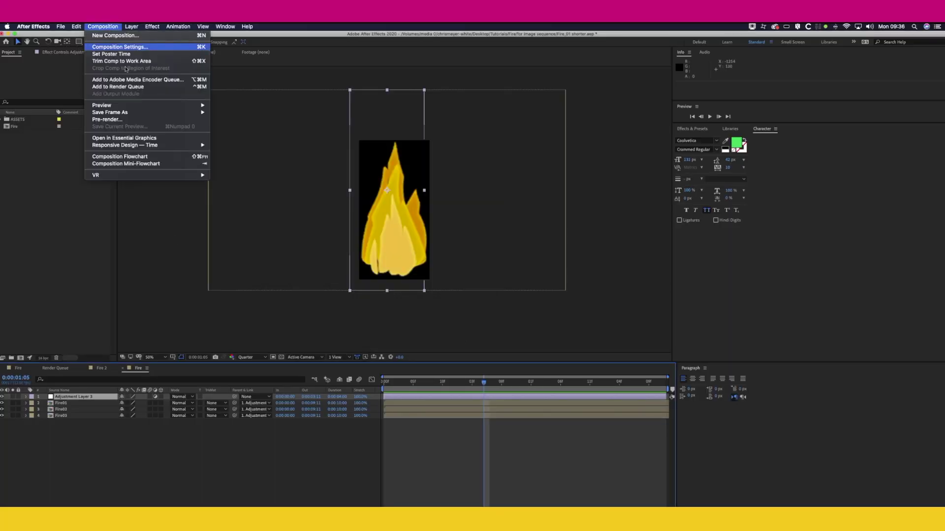
click(133, 87)
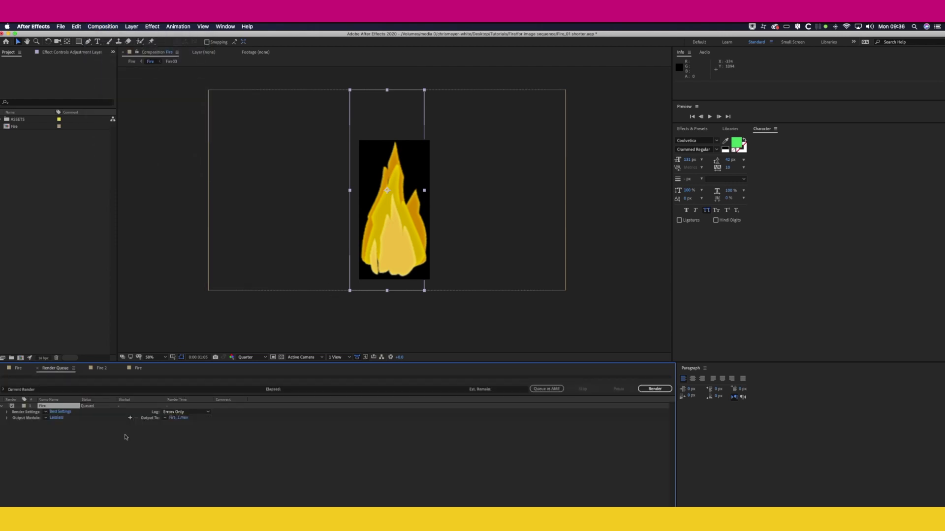
click(56, 417)
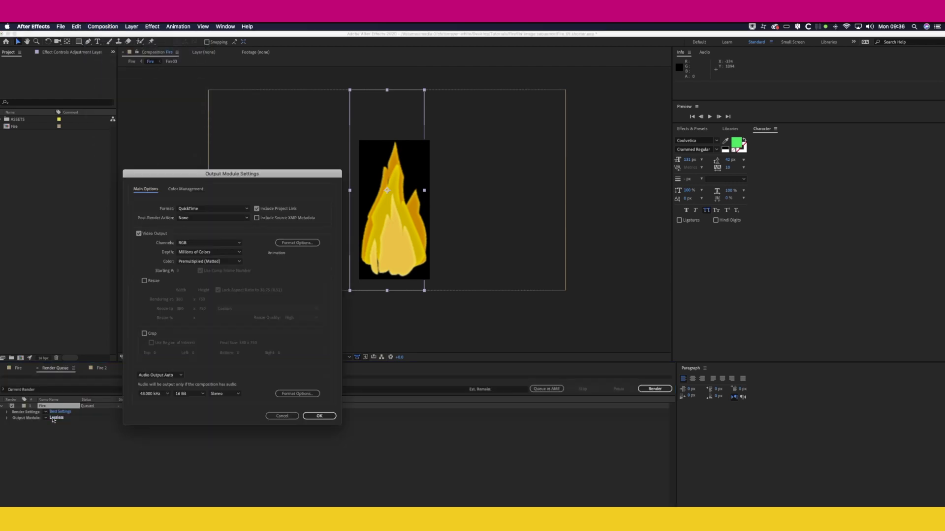
click(224, 243)
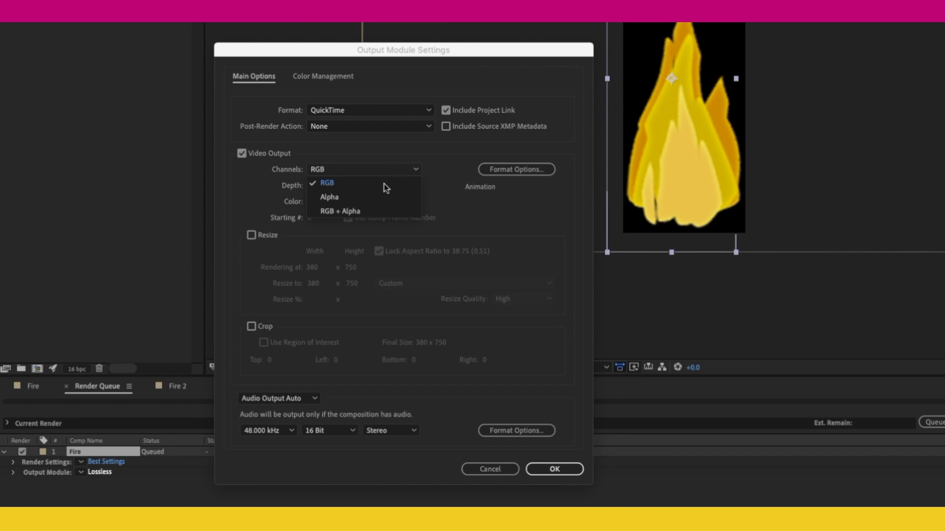
click(382, 212)
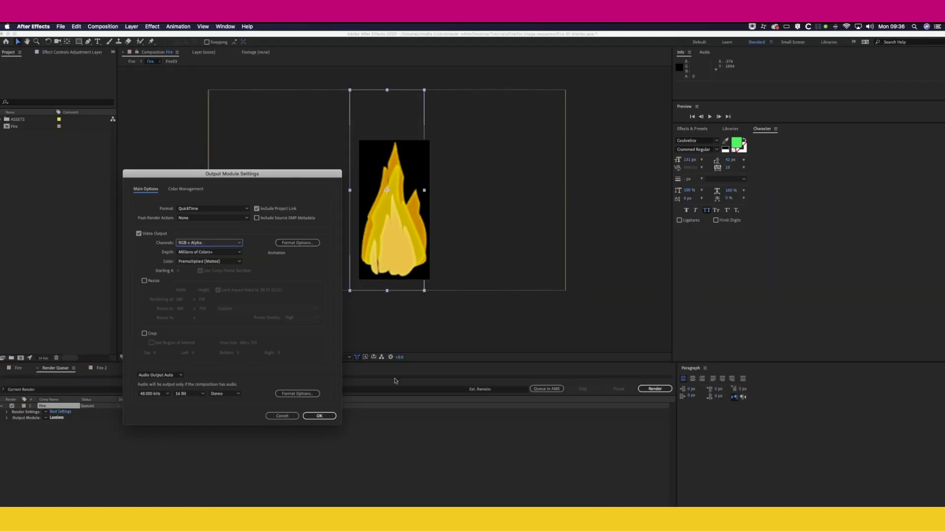
click(319, 417)
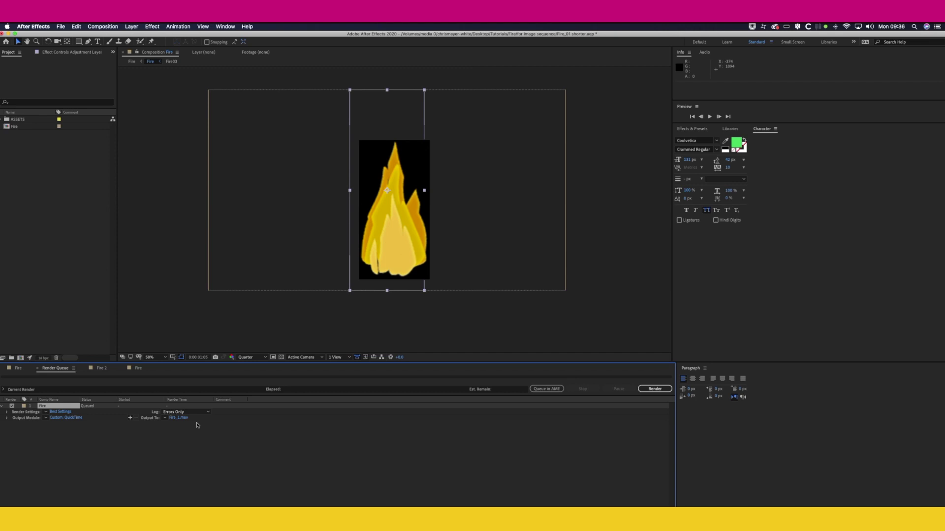
Name the output movie Fire.mov in the Fire prop folder and render the composition
click(185, 419)
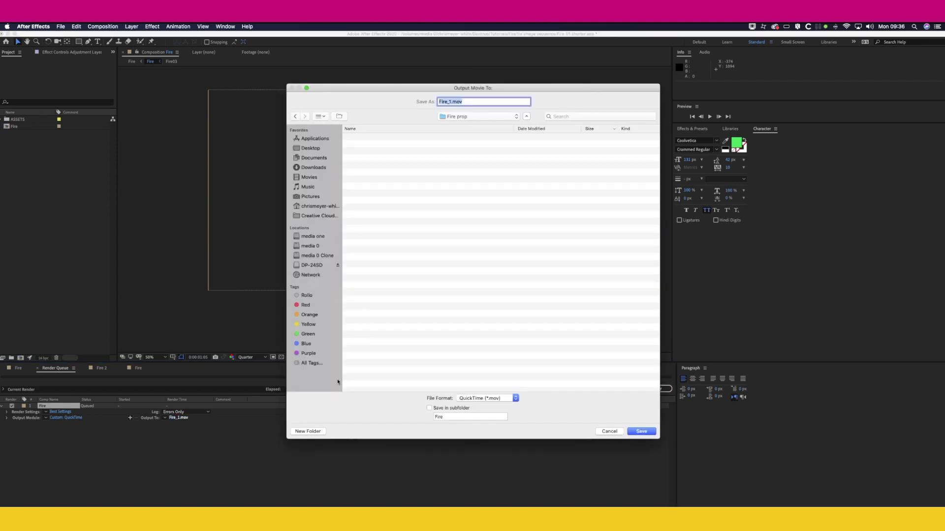
key(Right)
key(BackSpace)
text(prop)
click(642, 431)
click(654, 389)
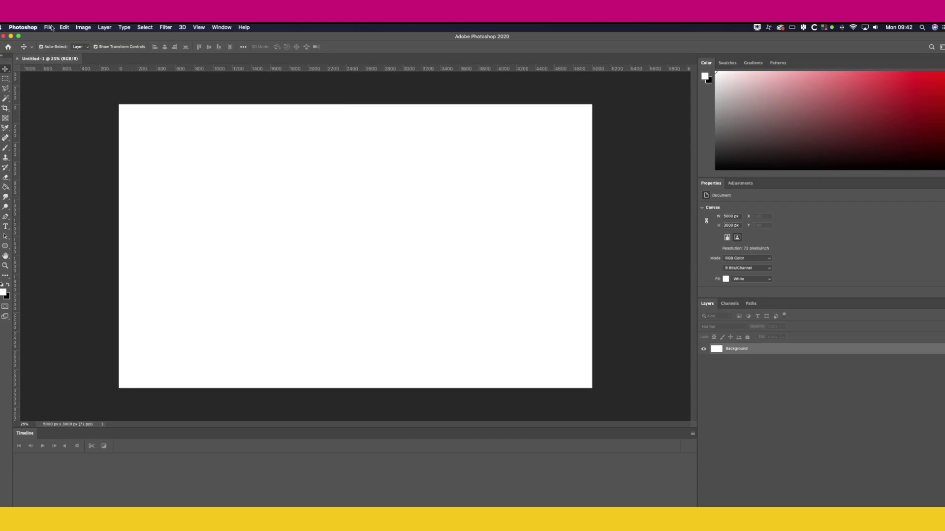
Switch to Photoshop and open the rendered Fire.mov from the Fire prop folder
click(48, 27)
click(184, 108)
click(328, 116)
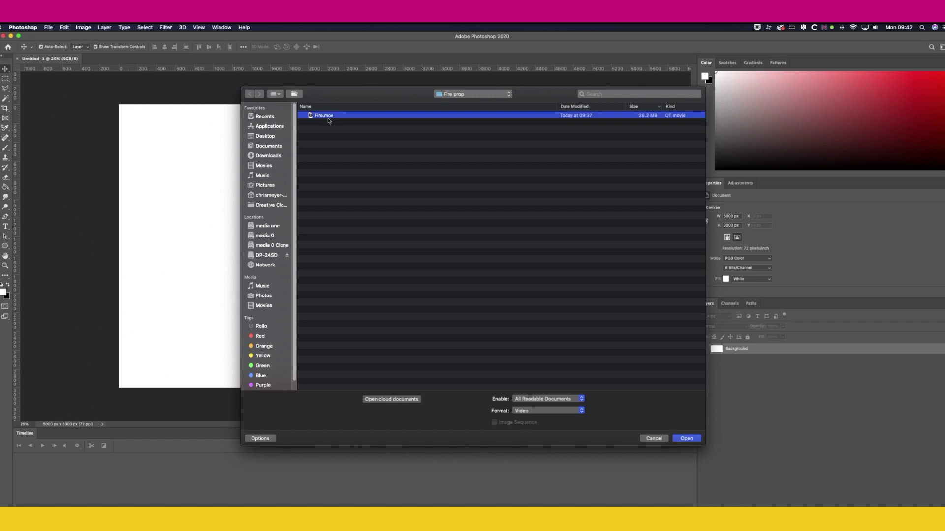
click(687, 438)
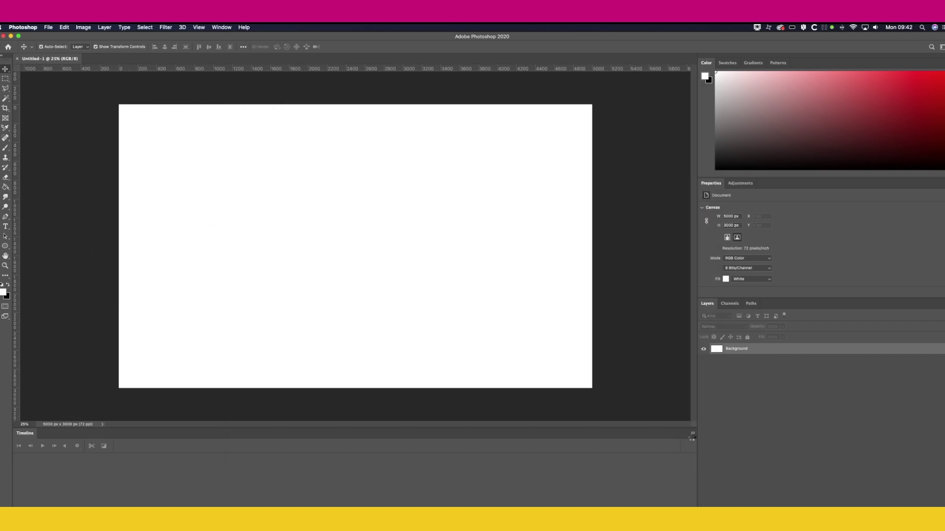
mouse_move(116, 445)
mouse_down()
mouse_move(425, 464)
mouse_move(114, 450)
mouse_up()
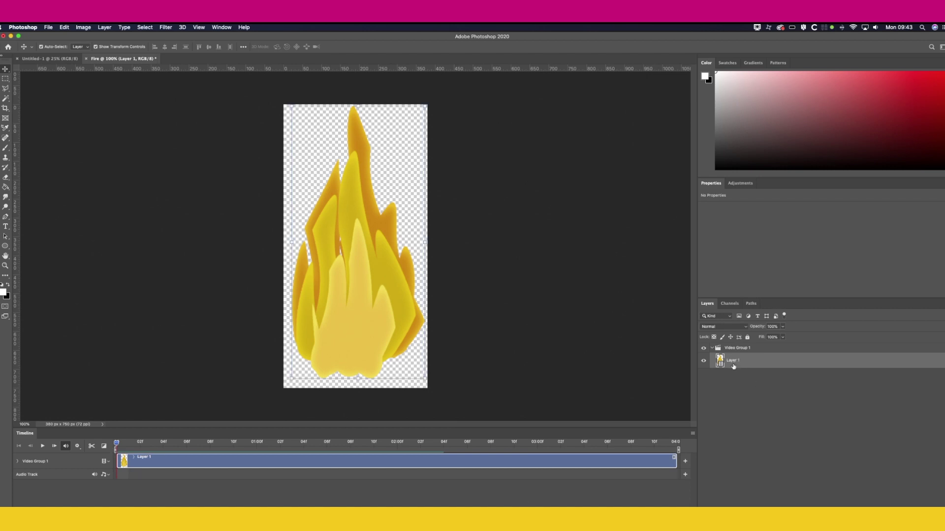
Export the fire animation with Save for Web as a transparent GIF named Fire.gif in the Fire prop folder
click(48, 27)
mouse_move(128, 129)
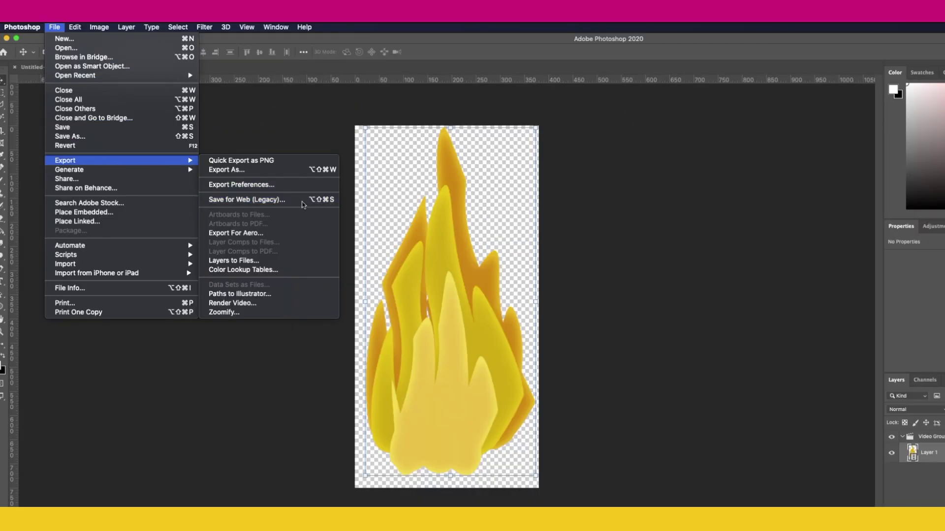
click(302, 201)
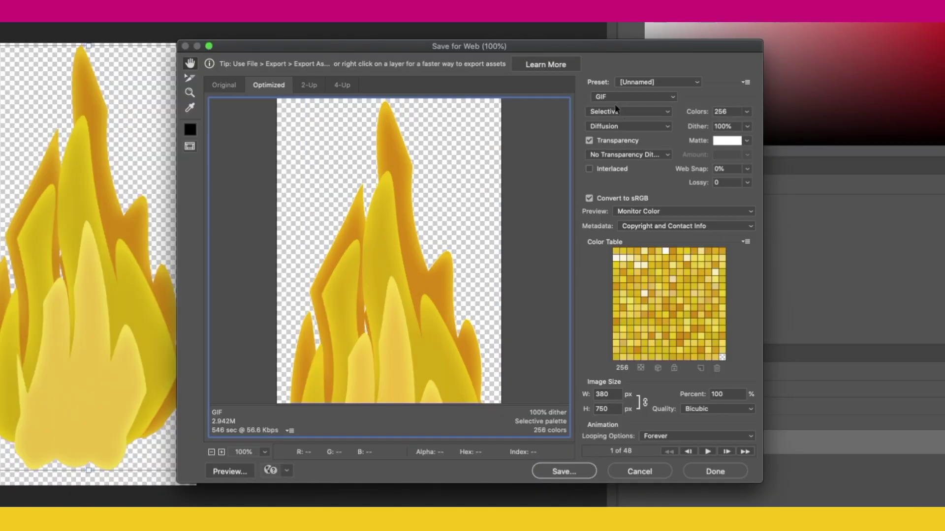
click(571, 471)
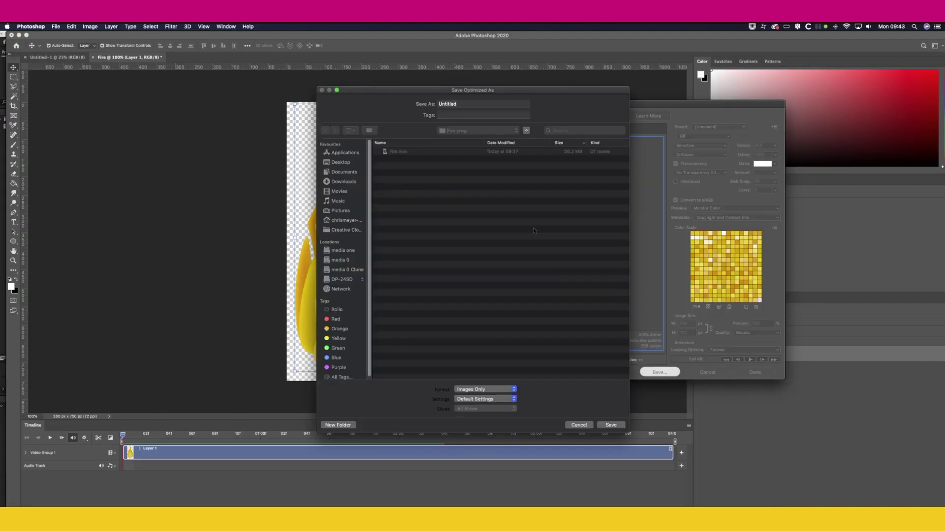
click(456, 133)
click(465, 195)
click(608, 424)
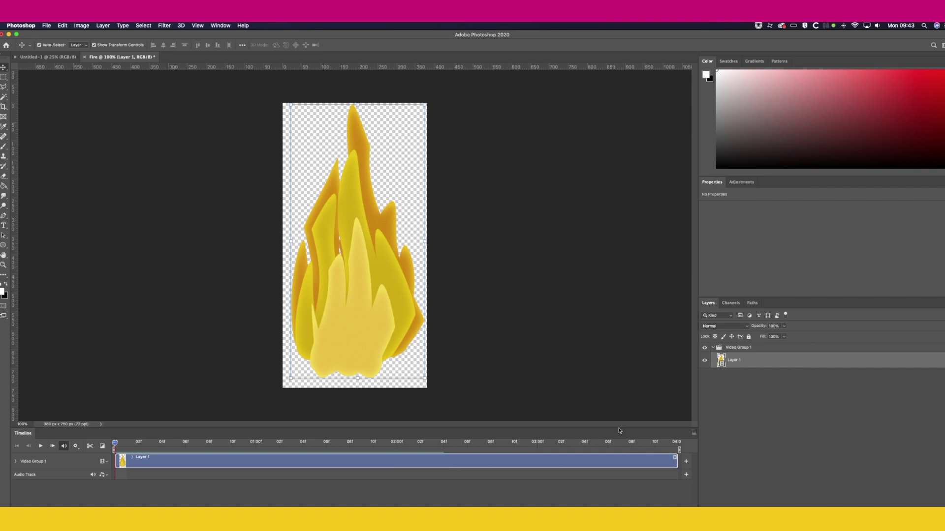
Open the exported Fire.gif from the Fire prop folder
click(46, 25)
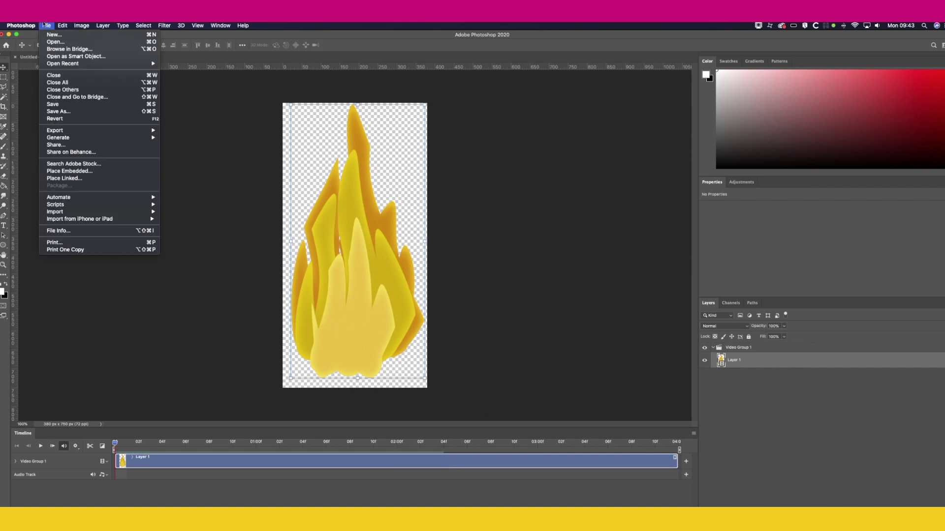
click(217, 170)
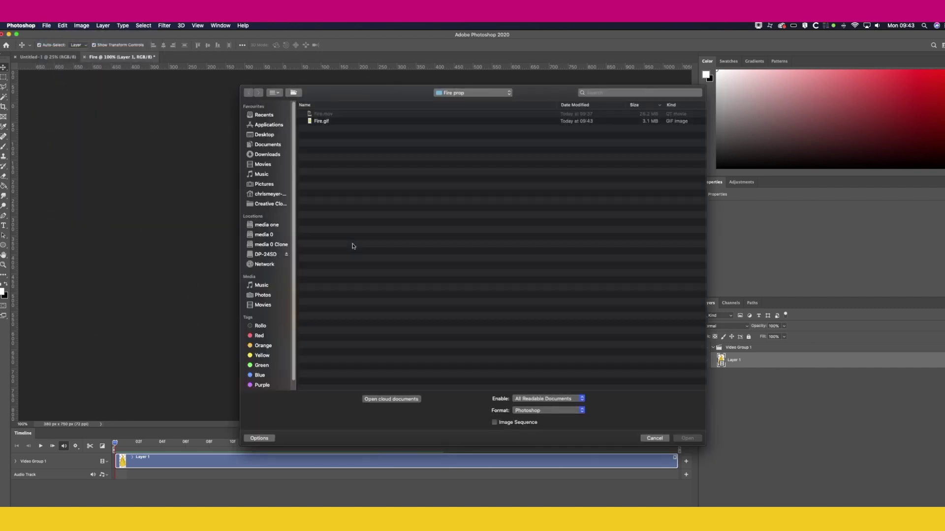
click(321, 122)
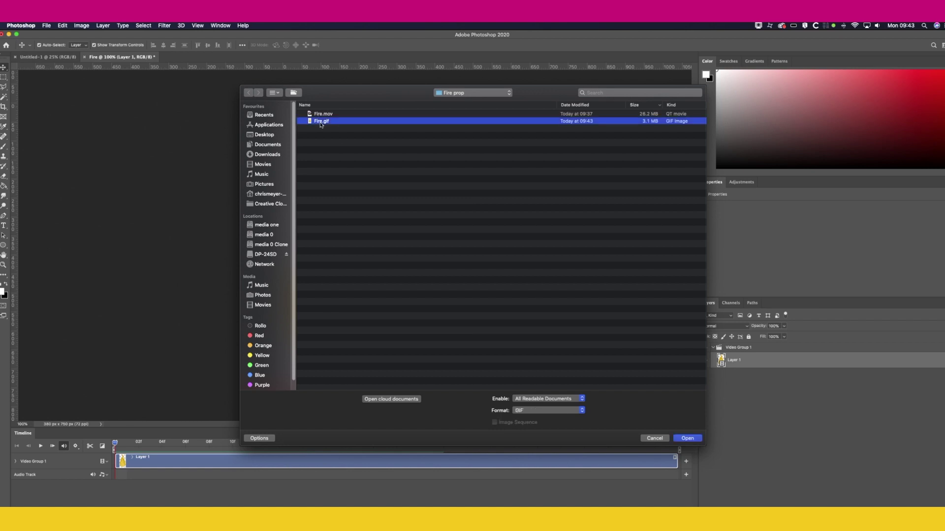
click(688, 439)
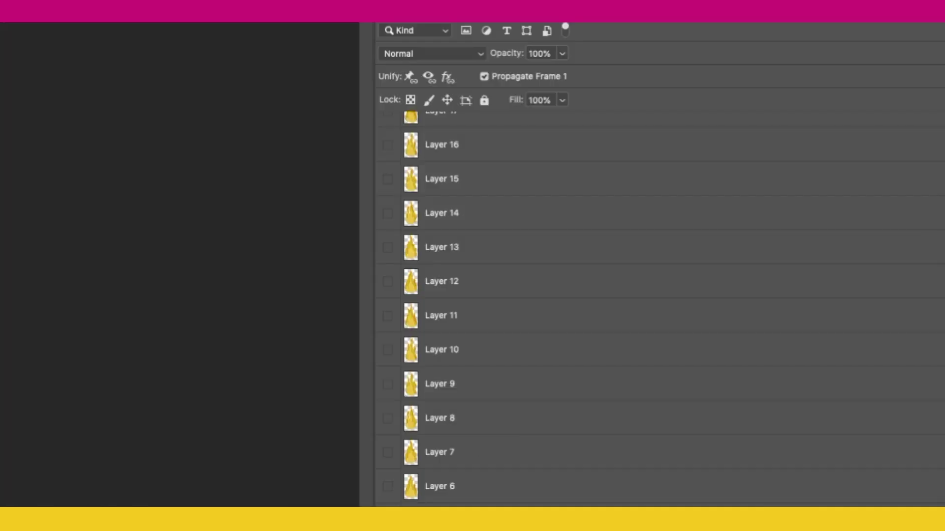
Select all the animation frame layers from Layer 1 to Layer 48
scroll(660, 310, down, 1)
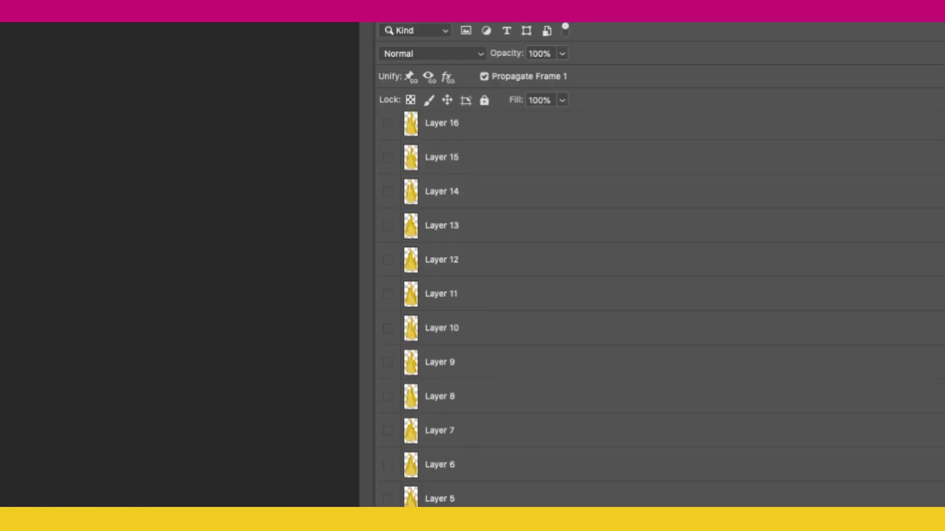
scroll(483, 488, up, 15)
shift+click(433, 134)
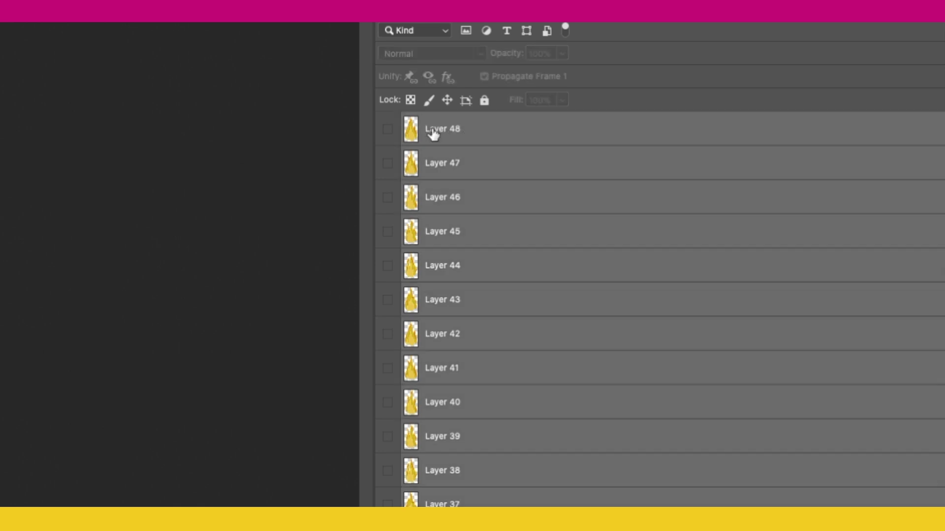
Turn on the visibility of every selected frame layer and put the layers in one group
click(387, 132)
drag(387, 138, 387, 504)
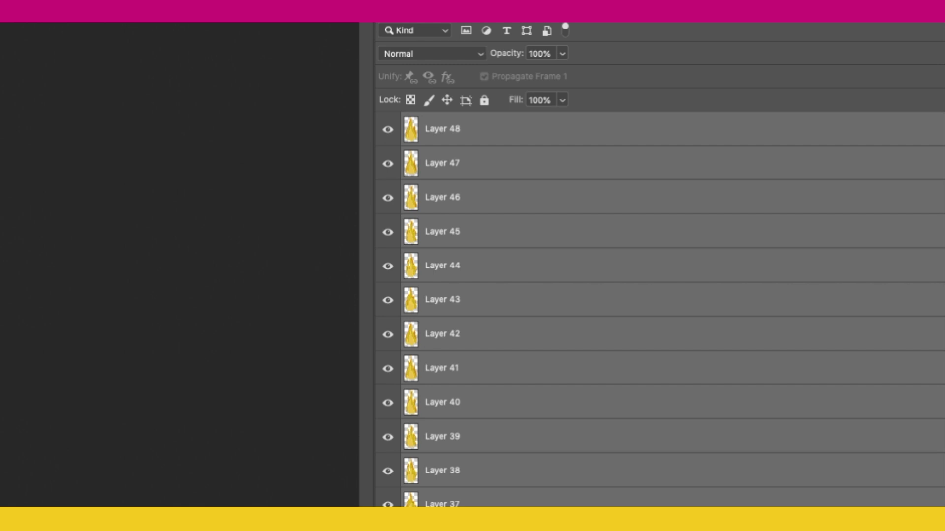
scroll(386, 492, down, 8)
drag(387, 413, 387, 483)
scroll(413, 393, down, 8)
drag(388, 359, 388, 496)
scroll(396, 196, down, 16)
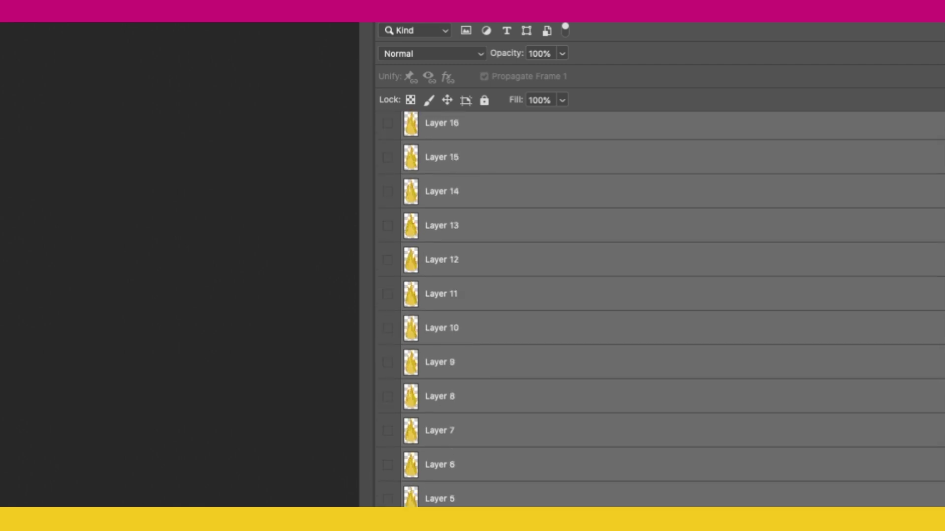
drag(396, 195, 389, 157)
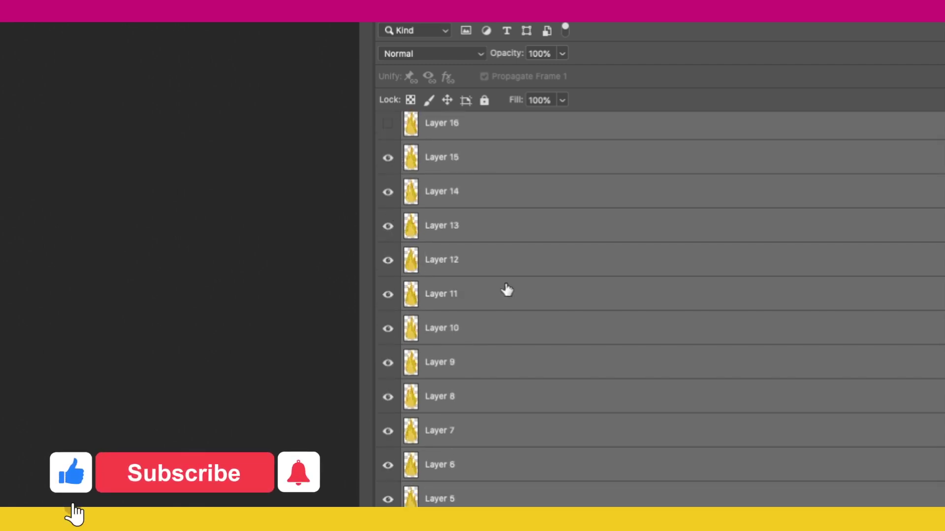
scroll(512, 310, up, 2)
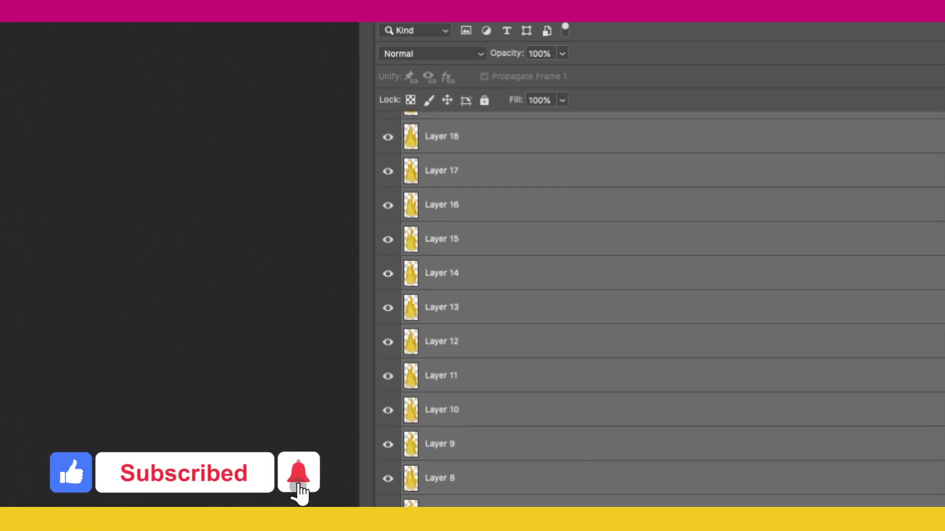
scroll(500, 135, up, 20)
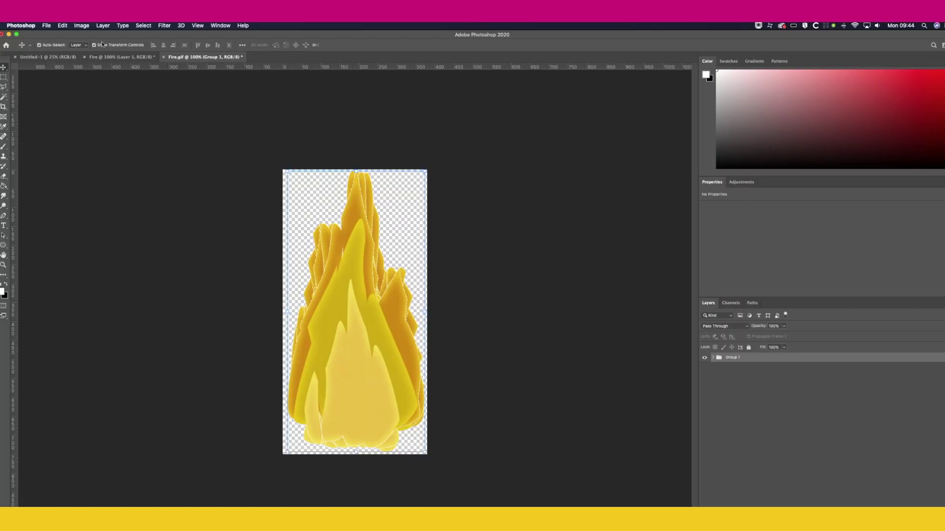
Save the grouped document as Fire.psd in Photoshop format in the Fire prop folder
click(48, 25)
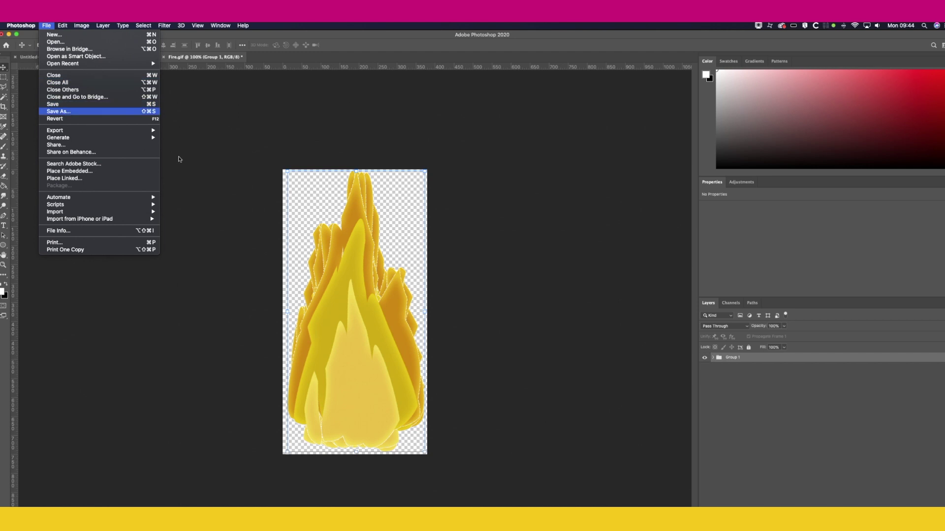
click(442, 265)
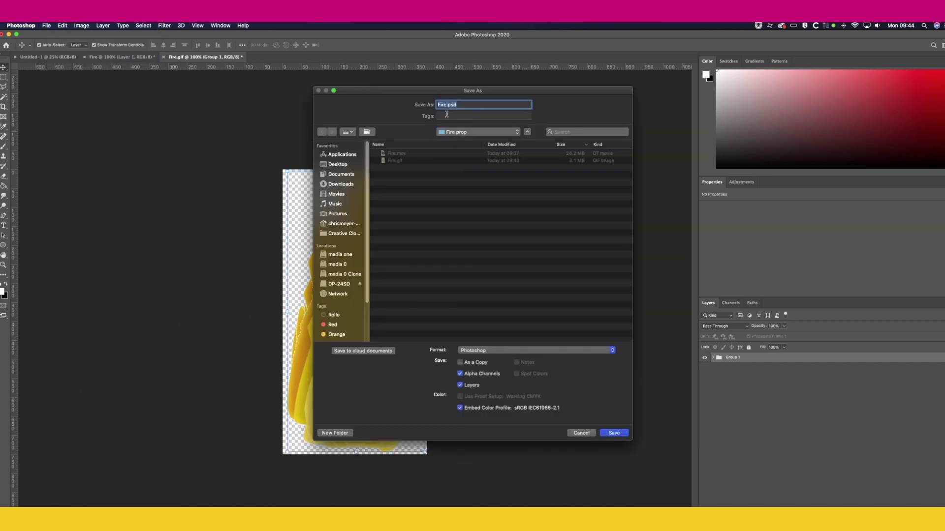
click(616, 434)
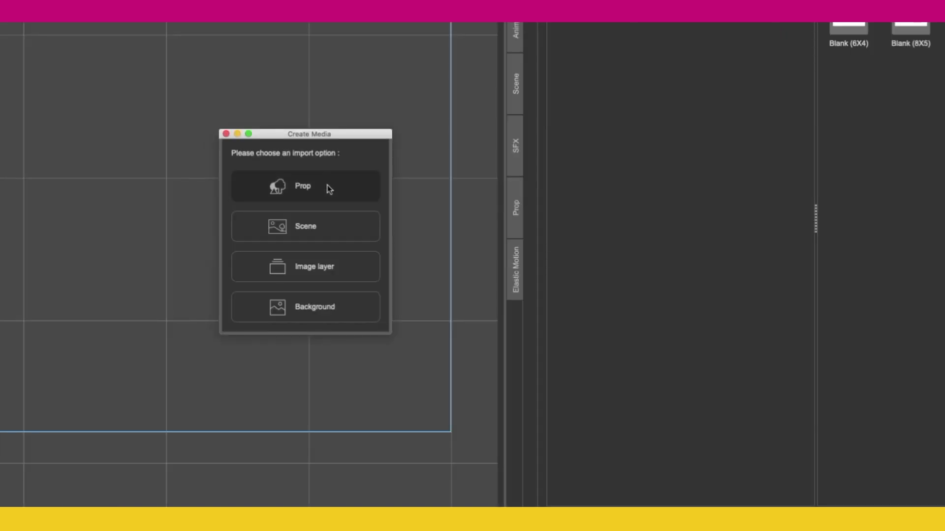
In Cartoon Animator, import Fire.psd as a prop and move it up toward the middle of the stage
click(327, 186)
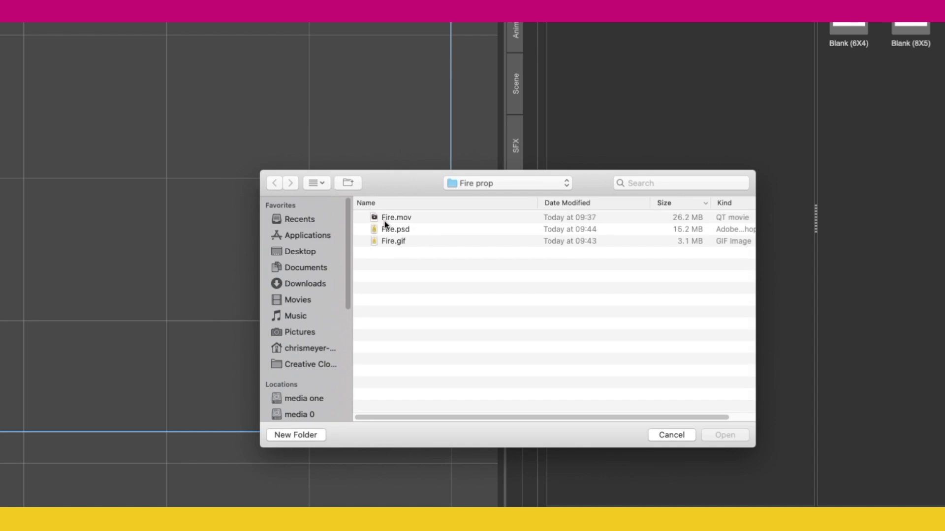
click(385, 230)
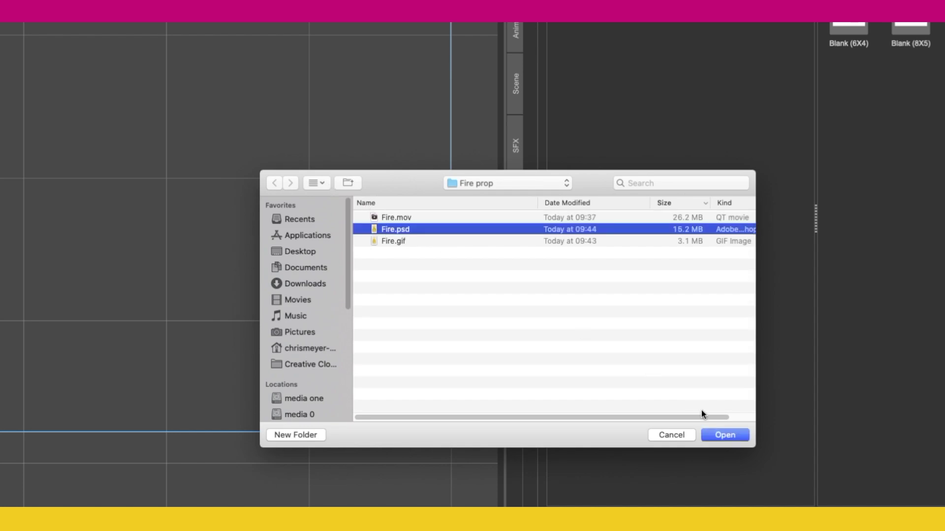
click(721, 435)
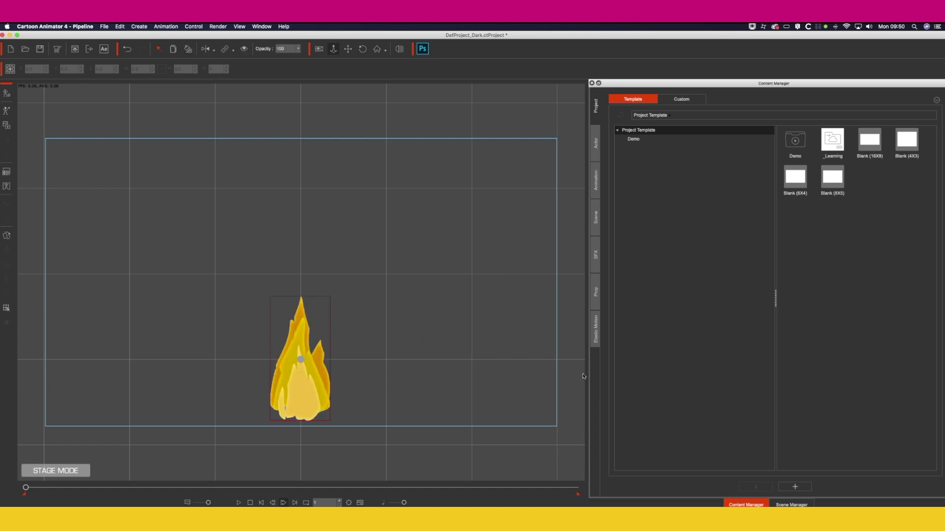
click(304, 385)
drag(302, 380, 303, 322)
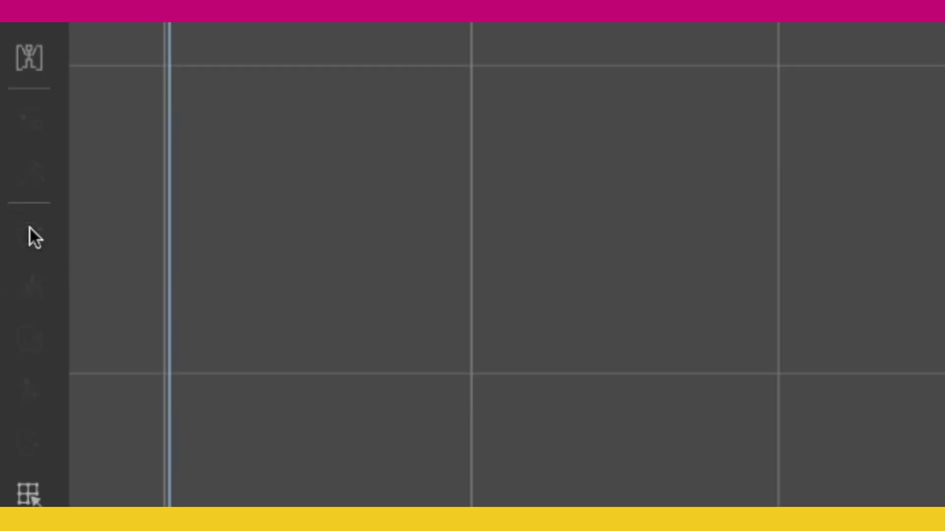
Open the Sprite Editor for the fire prop and key Layer 2 at frame 3 and Layer 3 at frame 5
click(29, 492)
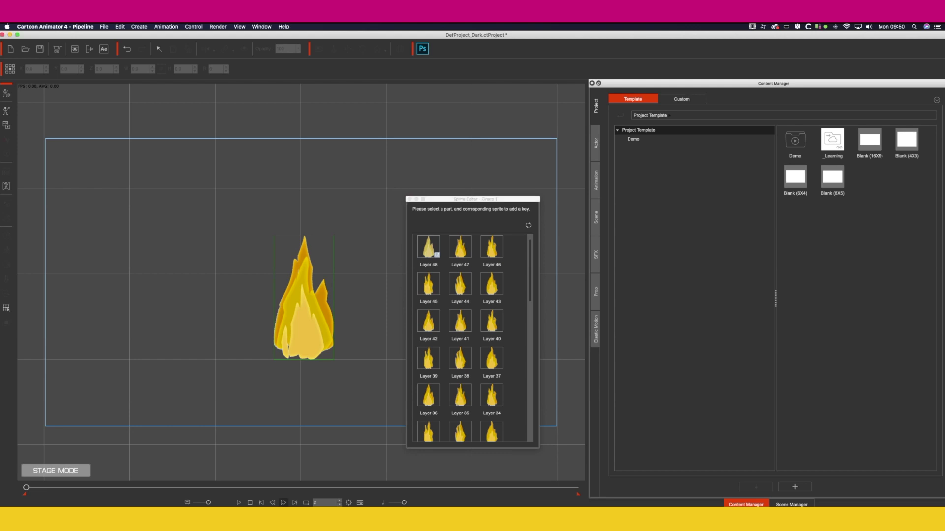
click(530, 436)
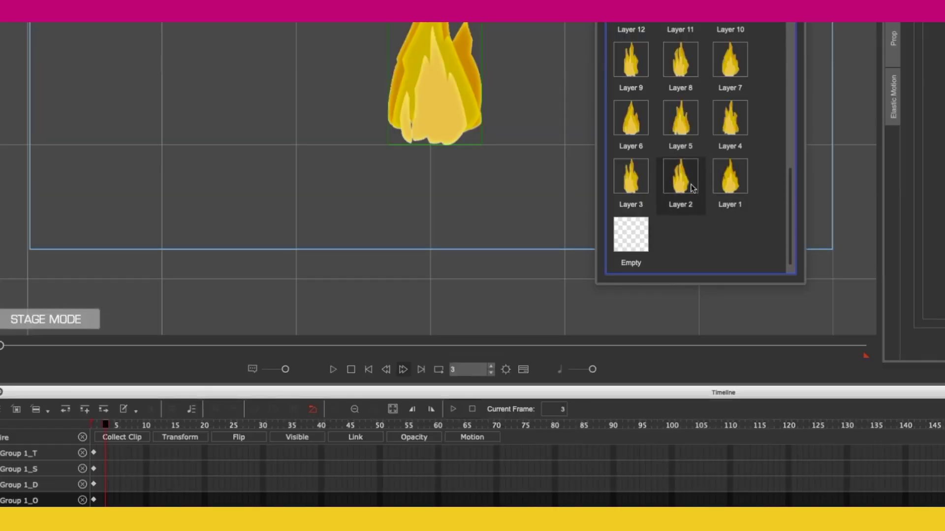
click(460, 380)
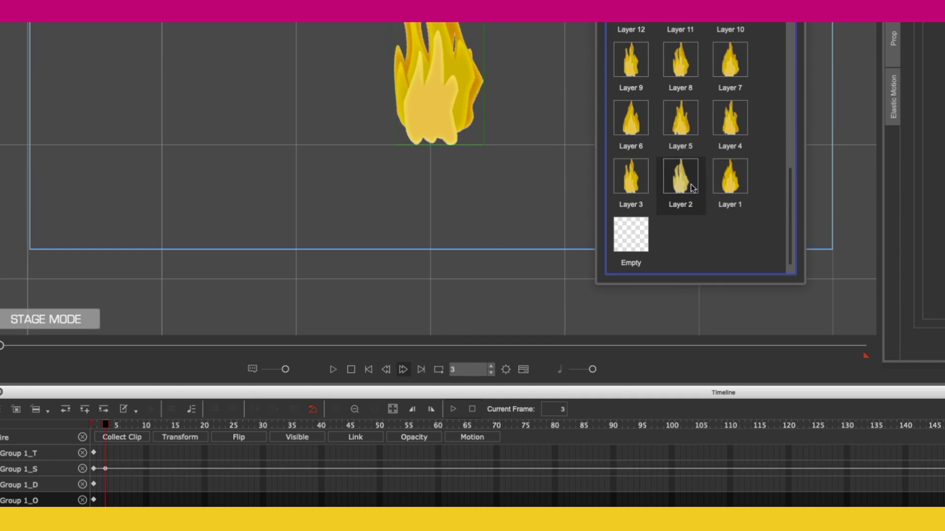
drag(105, 426, 116, 427)
click(630, 176)
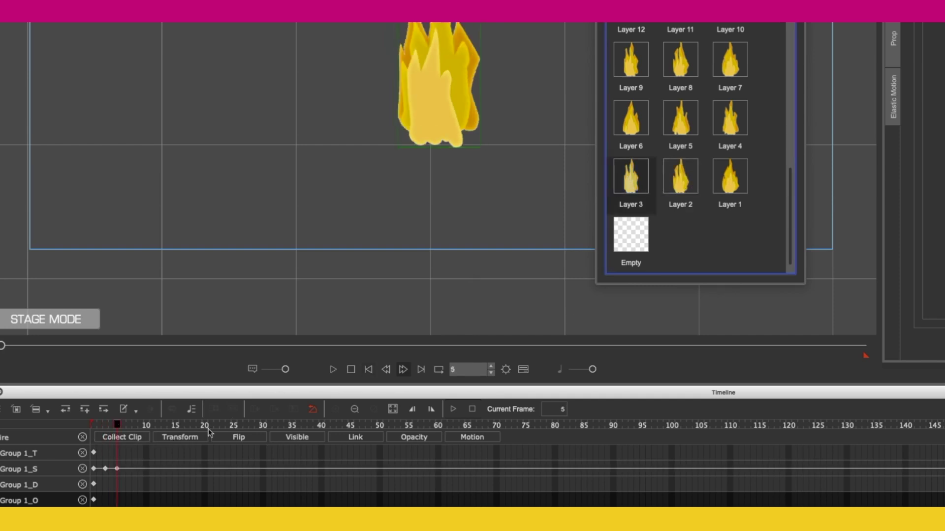
Key the sprites Layer 4 through Layer 8 on every second frame from frame 7 to frame 15
click(124, 425)
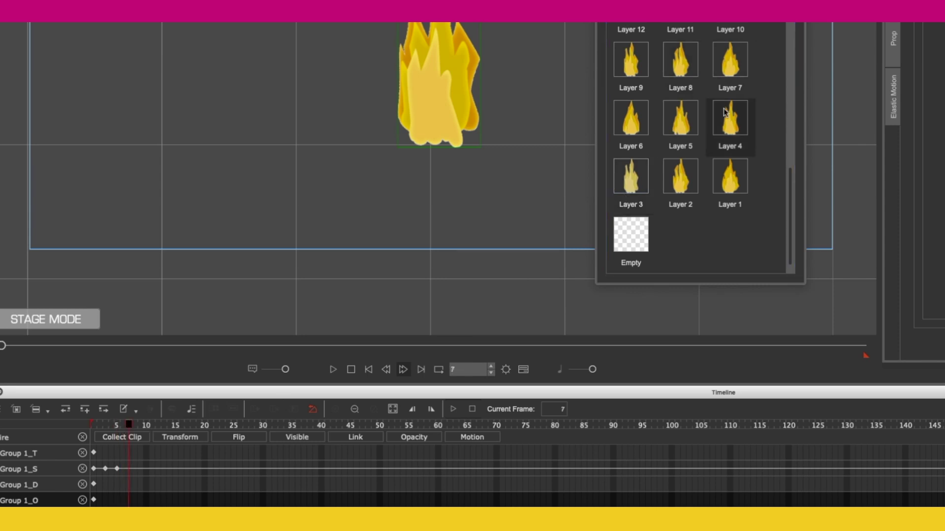
click(741, 118)
drag(128, 427, 141, 427)
click(680, 118)
drag(141, 426, 152, 426)
click(631, 119)
click(164, 436)
click(620, 142)
click(174, 436)
click(581, 143)
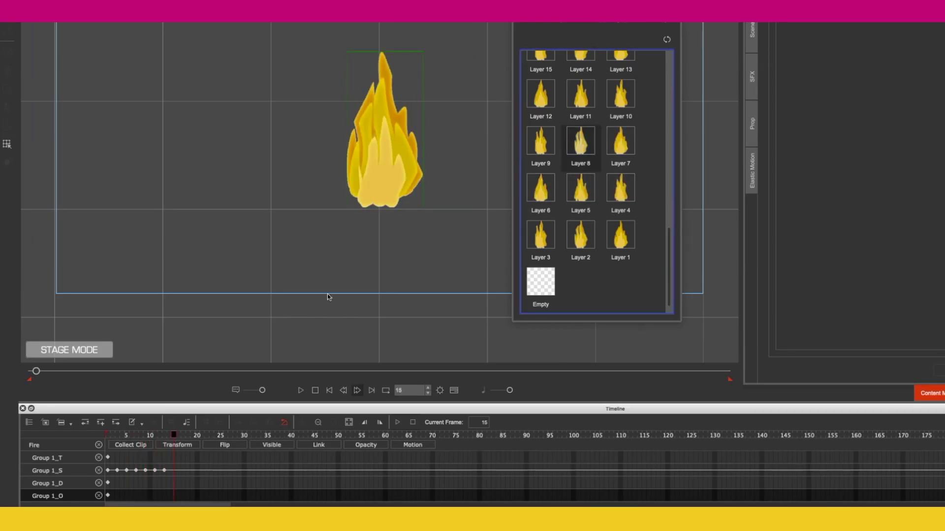
Key the sprites Layer 9 through Layer 12 on every second frame from frame 17 to frame 23
click(183, 435)
click(541, 143)
click(192, 435)
click(613, 104)
click(202, 436)
click(580, 93)
click(211, 436)
click(540, 94)
Key the sprites Layer 13 through Layer 19 on every second frame from frame 25 to frame 37
click(221, 436)
scroll(590, 173, up, 3)
click(621, 288)
click(229, 436)
click(580, 272)
click(239, 435)
click(541, 272)
click(249, 436)
click(620, 224)
click(258, 435)
click(580, 225)
click(267, 436)
click(540, 224)
click(277, 435)
click(621, 178)
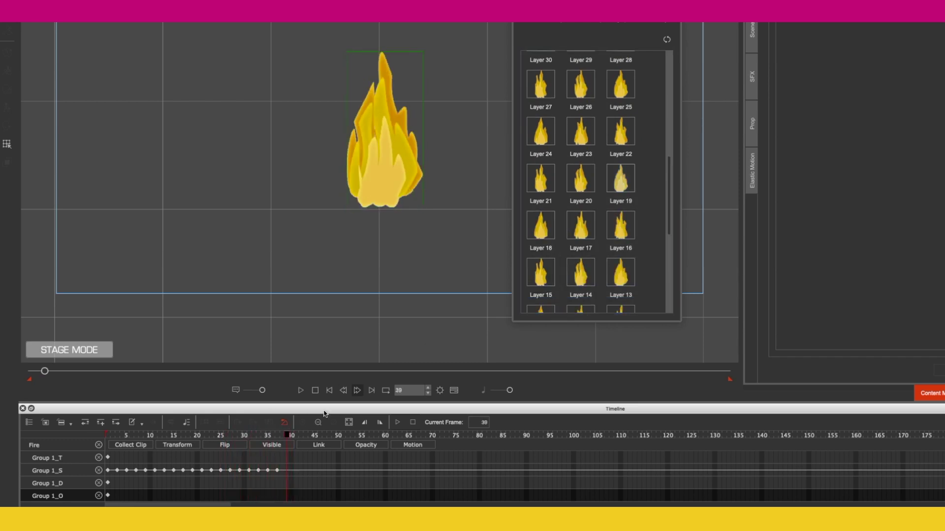
Key the sprites Layer 20 through Layer 26 on every second frame from frame 39 to frame 51
click(286, 435)
click(580, 178)
click(541, 178)
click(305, 435)
click(580, 131)
click(324, 436)
click(541, 131)
click(343, 435)
click(581, 84)
Key the sprites Layer 27 through Layer 30 on every second frame from frame 53 to frame 59
click(347, 435)
click(353, 436)
scroll(541, 197, up, 4)
click(540, 267)
click(361, 435)
click(621, 219)
click(371, 436)
click(581, 219)
click(380, 435)
click(541, 220)
Key the remaining sprites, Layer 31 through Layer 48, on every second frame from frame 61 to frame 95
click(391, 436)
click(620, 173)
click(399, 435)
click(580, 173)
click(409, 435)
click(541, 173)
click(418, 436)
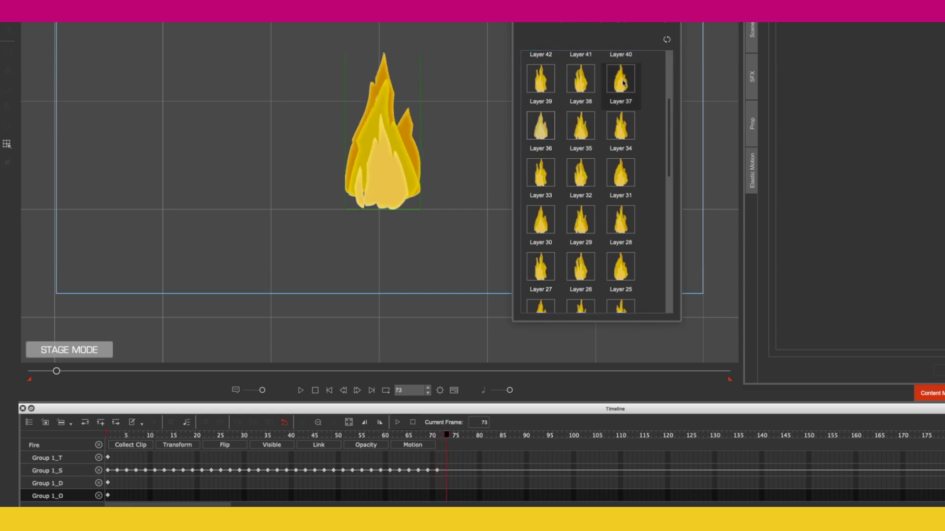
scroll(634, 136, up, 3)
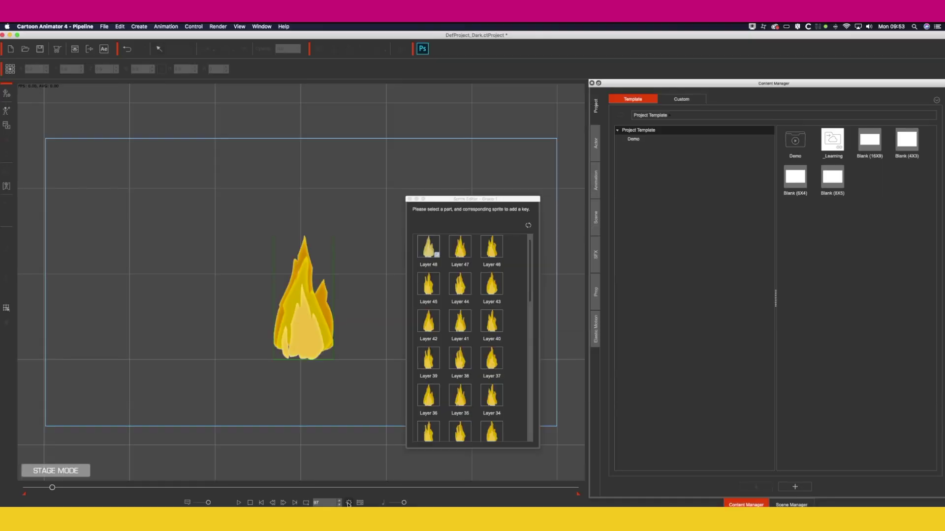
Set the project's animation length to 97 frames and turn on looped playback
click(440, 390)
double_click(387, 276)
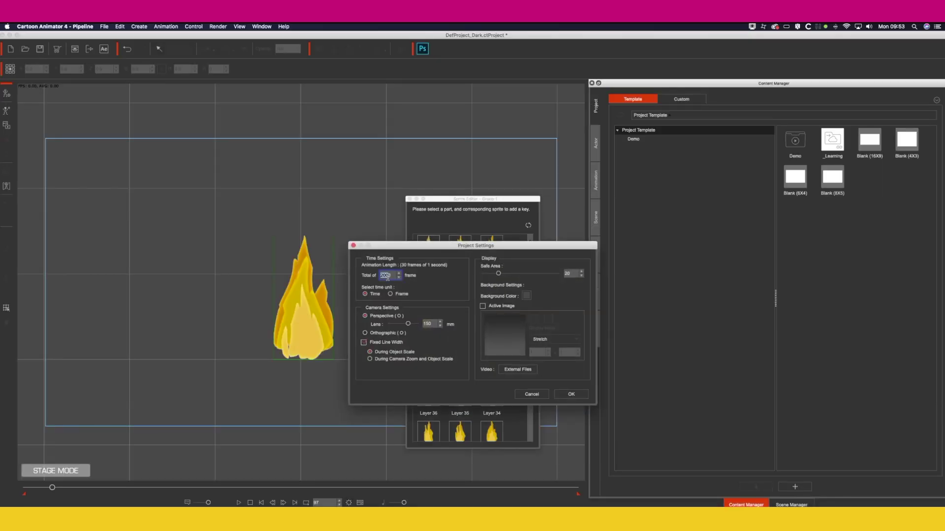
text(9)
click(570, 394)
click(310, 503)
Show the timeline and play the looped fire animation
key(F3)
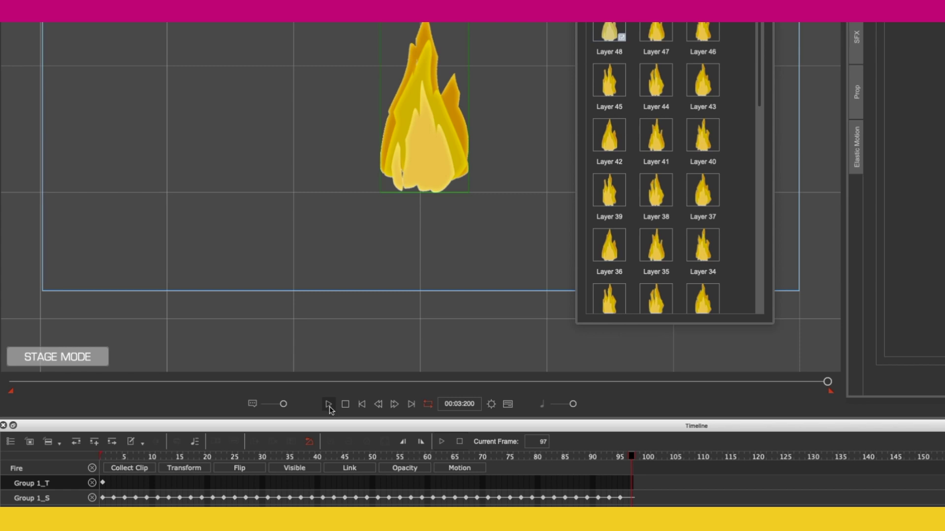
click(329, 406)
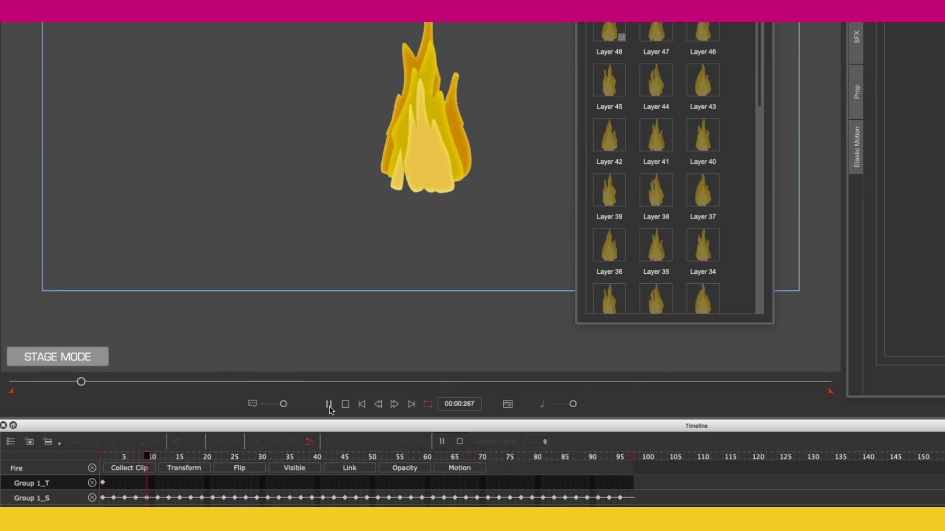
click(330, 405)
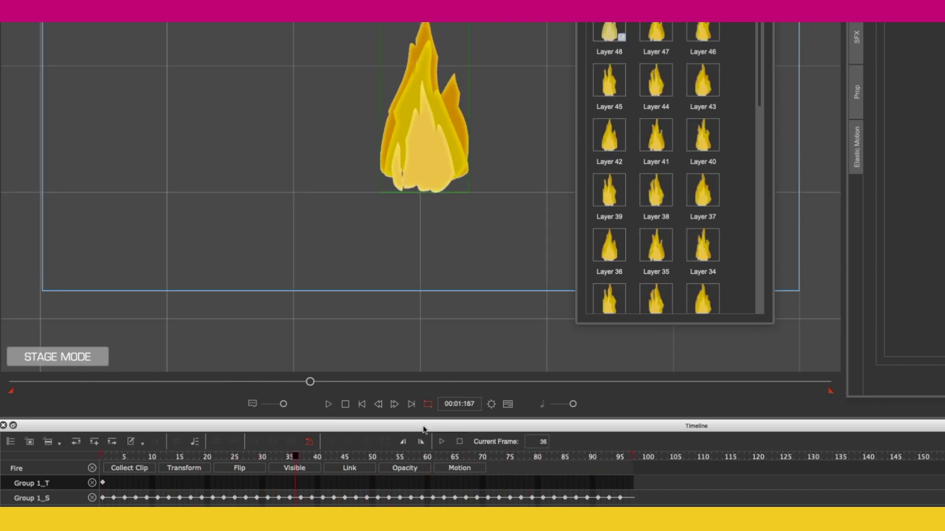
Set the project's animation length to 96 frames and play the loop to check it
click(491, 405)
double_click(546, 78)
text(96)
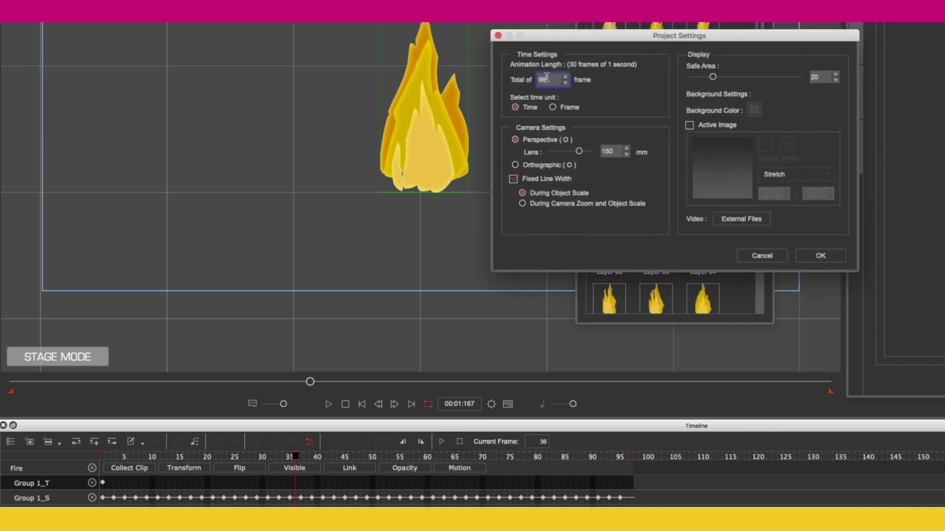
key(Return)
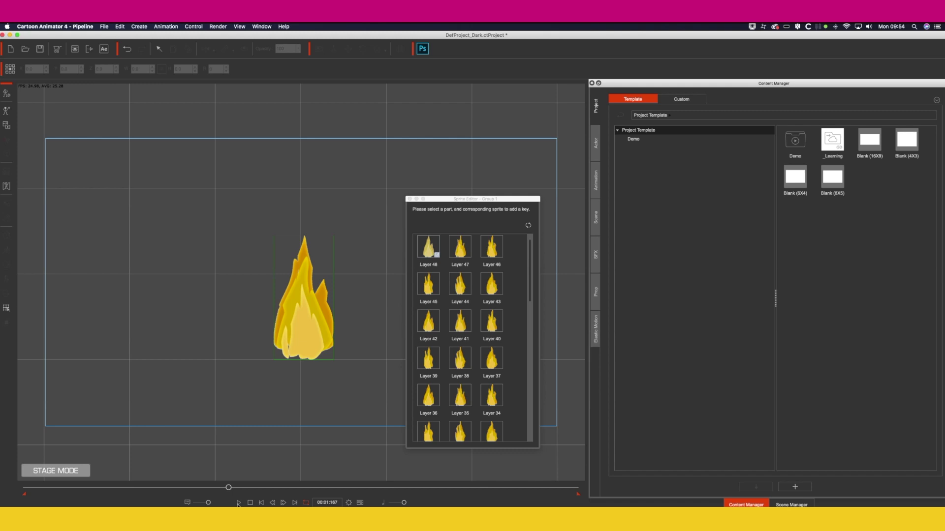
click(239, 503)
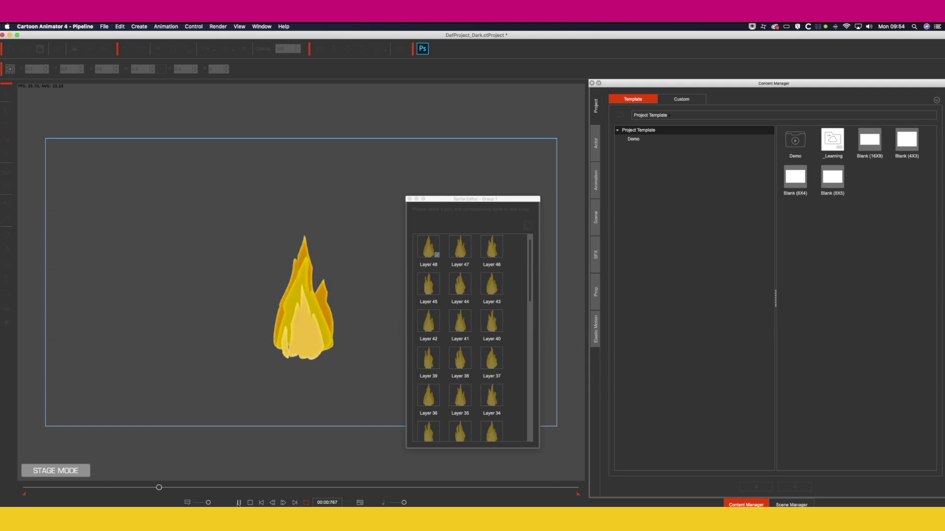
click(238, 502)
Add the animated fire prop to the custom prop library under the name Fire
click(593, 287)
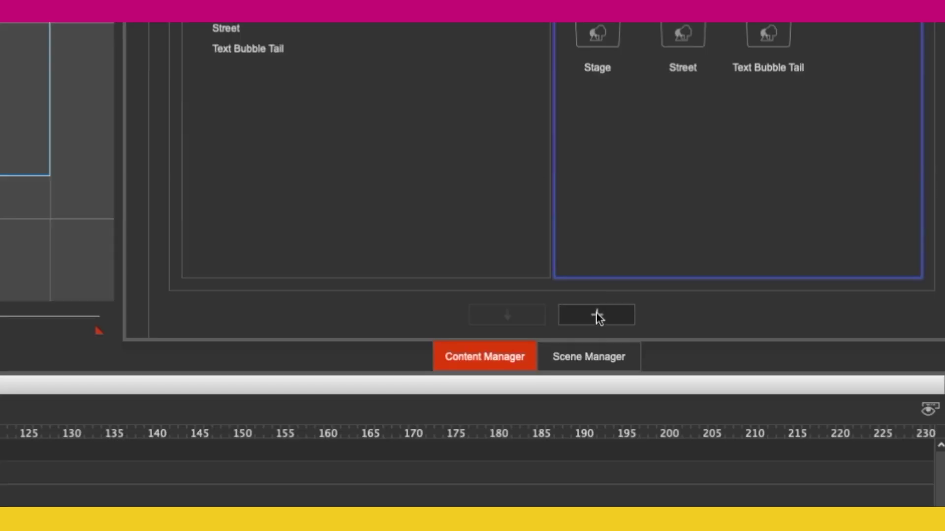
click(596, 313)
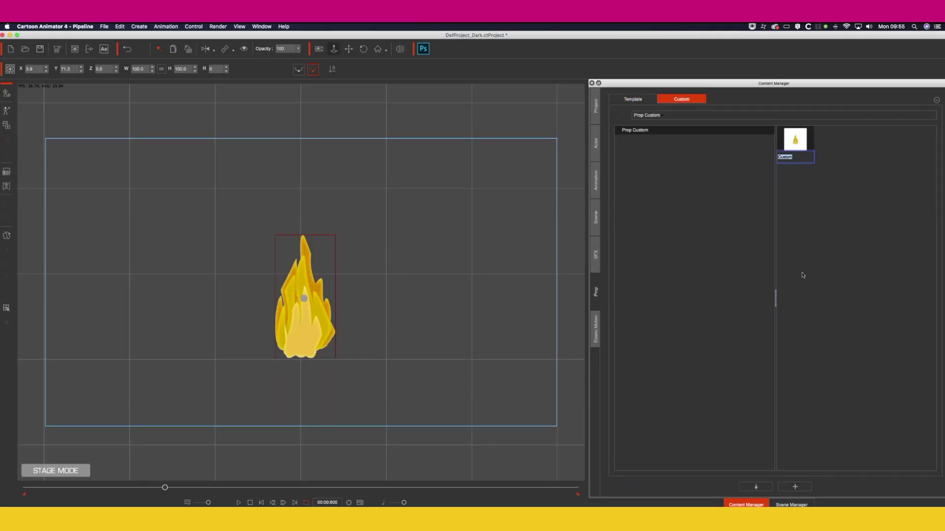
text(Fire)
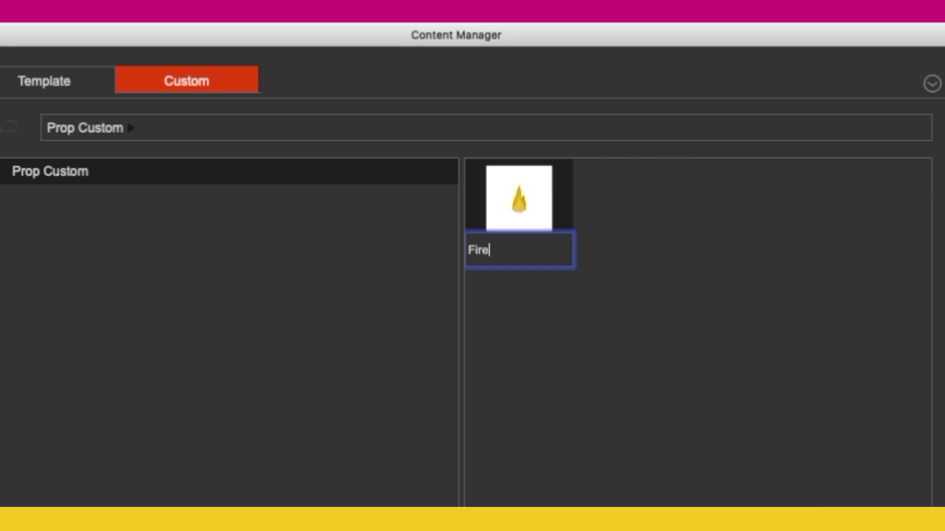
key(Return)
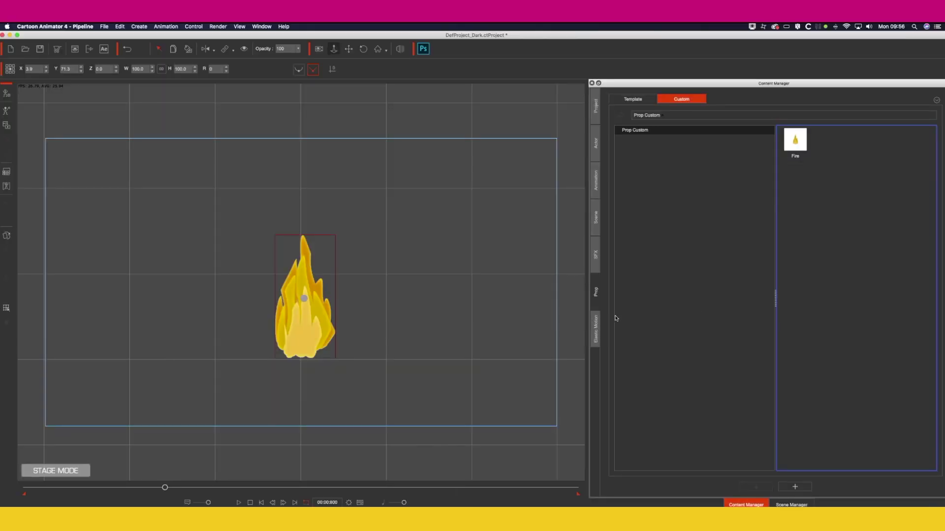
Start a new project and place the custom Fire prop on the stage to test its playback
click(105, 28)
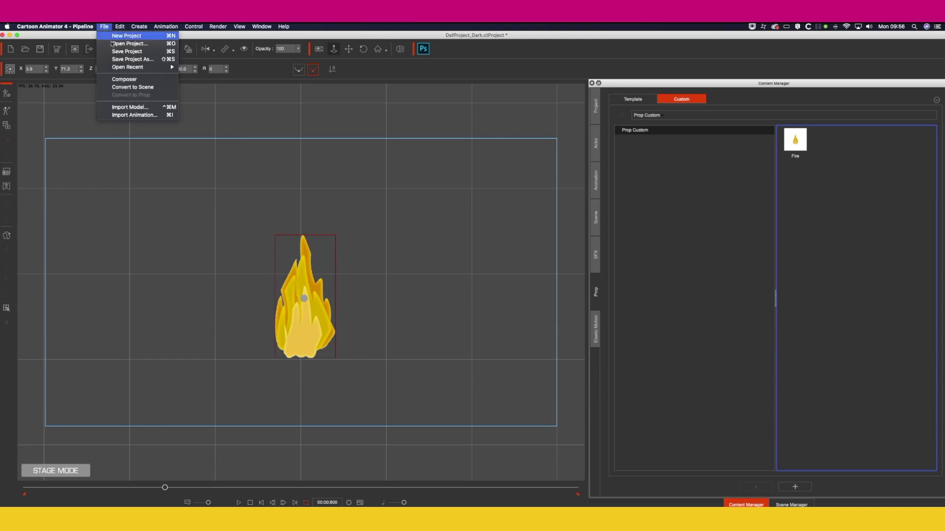
click(123, 35)
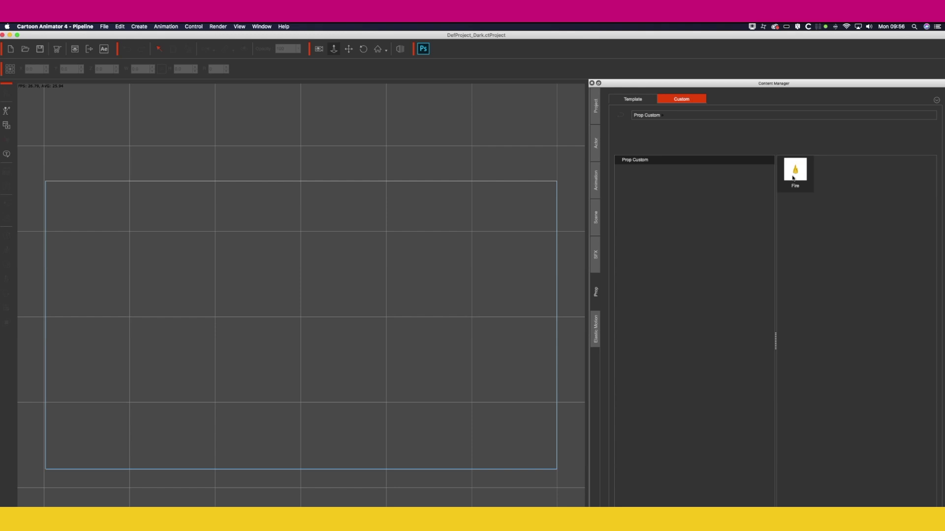
drag(792, 178, 327, 335)
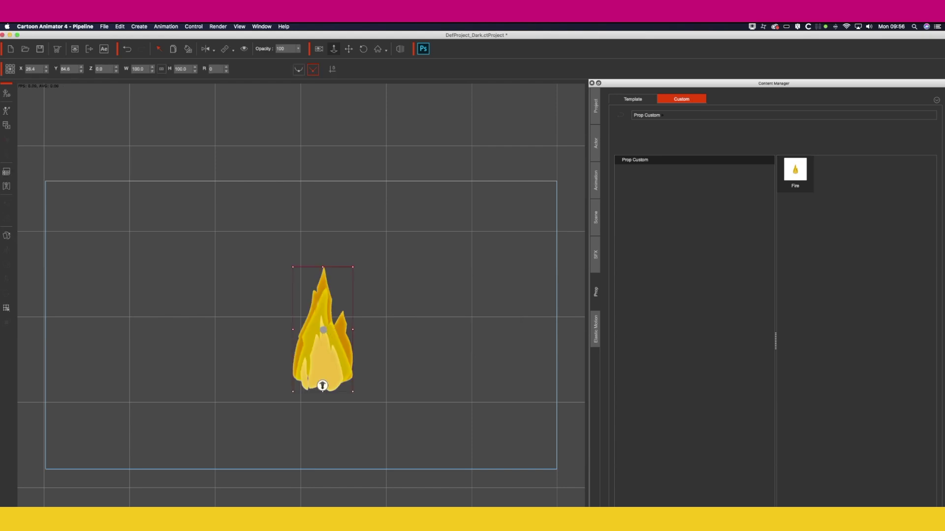
key(space)
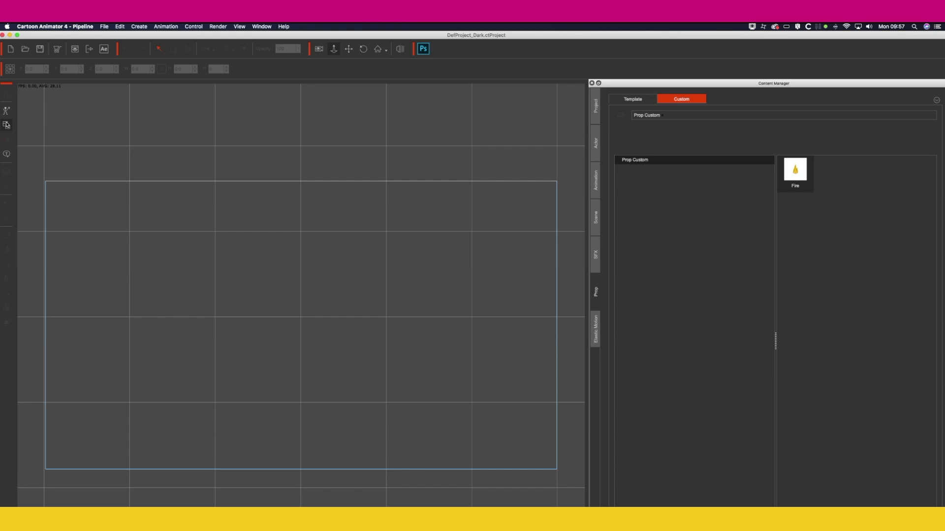
Import Fire.jpg from the Fire prop folder as the scene background
click(7, 125)
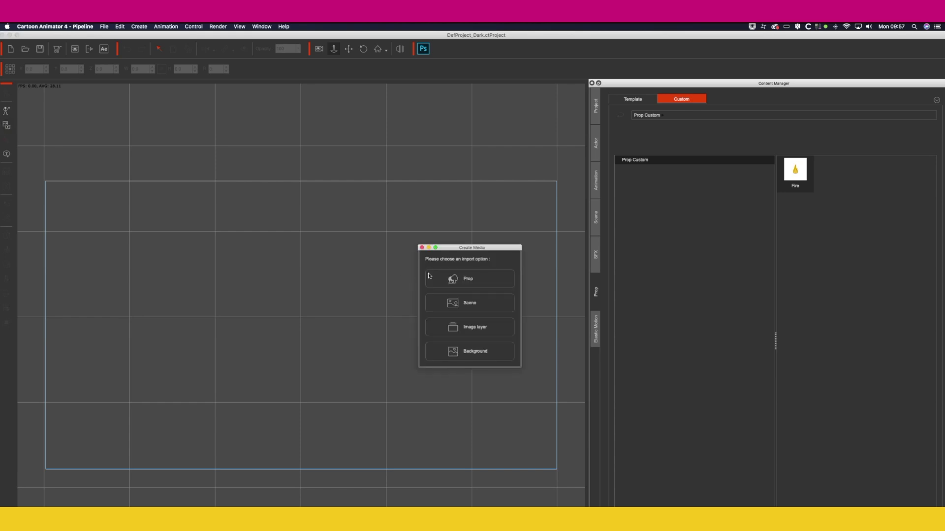
click(493, 351)
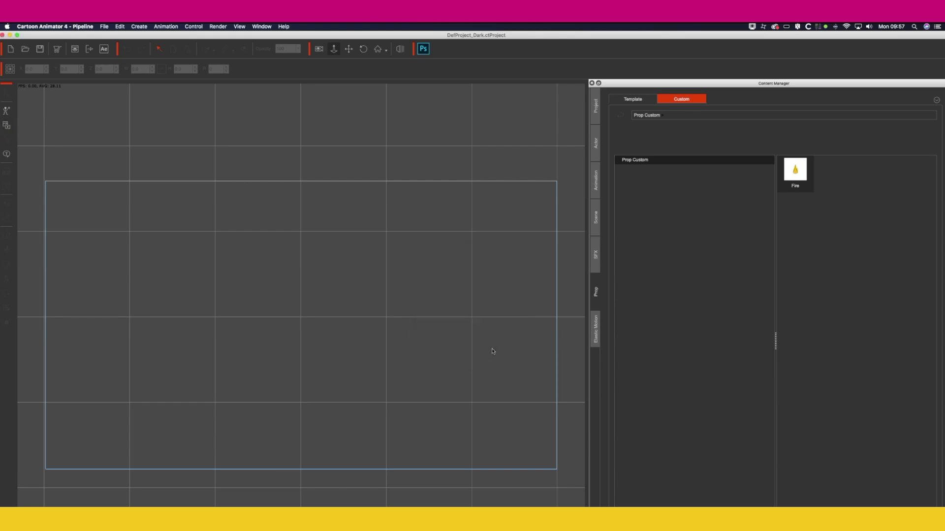
click(528, 320)
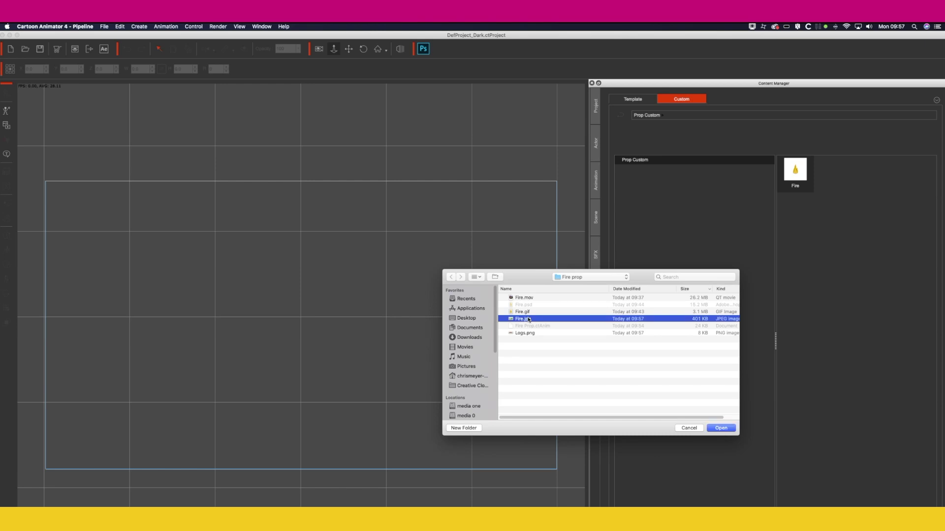
double_click(529, 320)
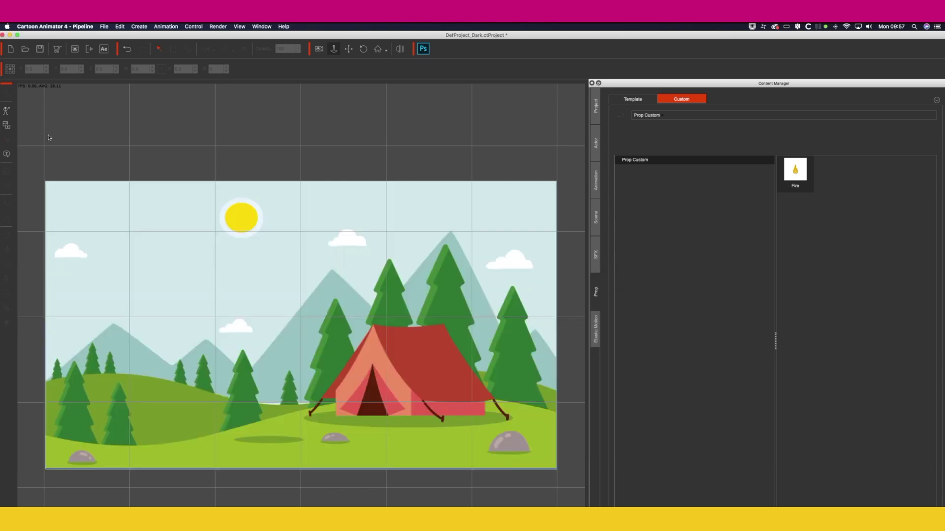
Place the custom Fire prop on the grass beside the tent and scale it down to about 41.5 percent
drag(794, 172, 262, 395)
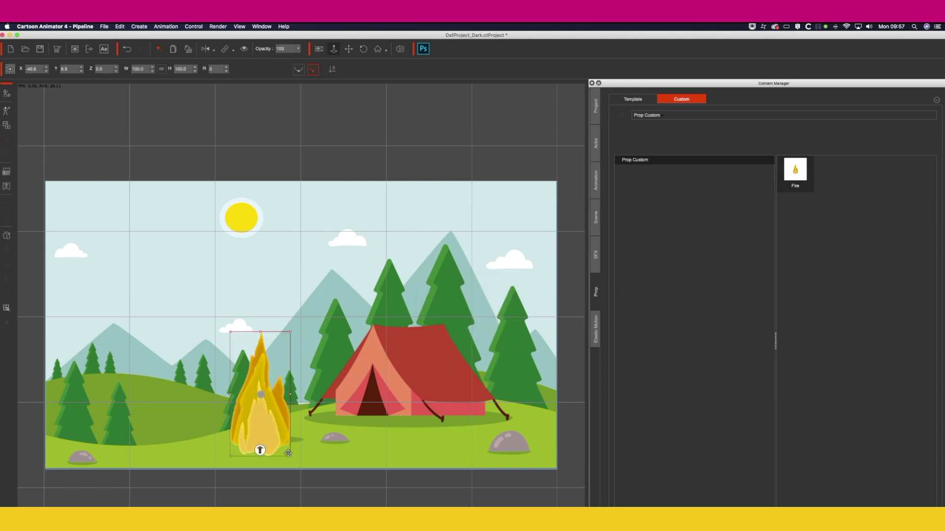
drag(290, 455, 268, 417)
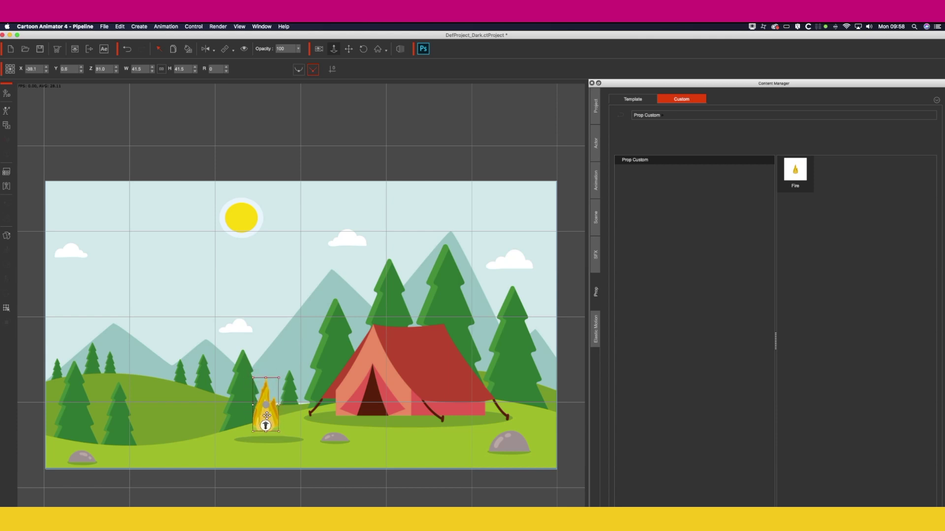
click(195, 156)
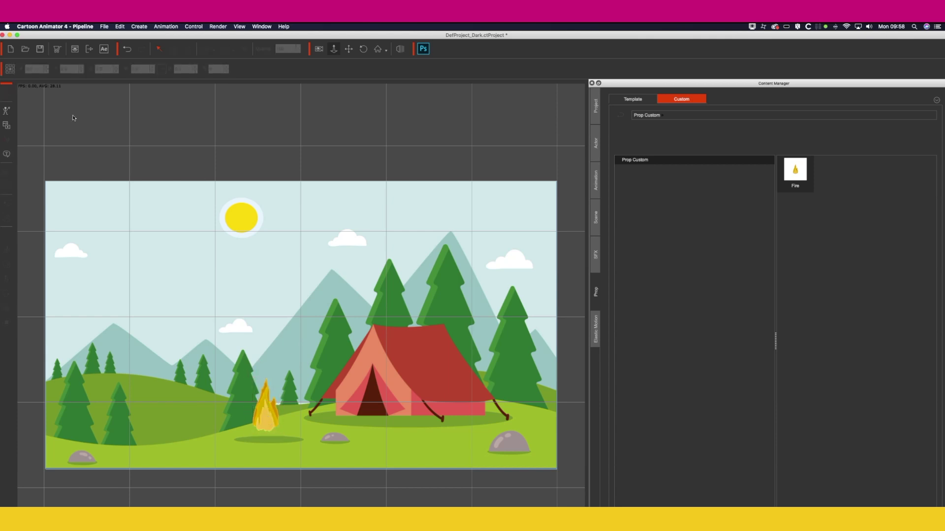
Import Logs.png as an image layer and shrink it to about 10 wide and 4.7 high at the base of the fire
click(6, 125)
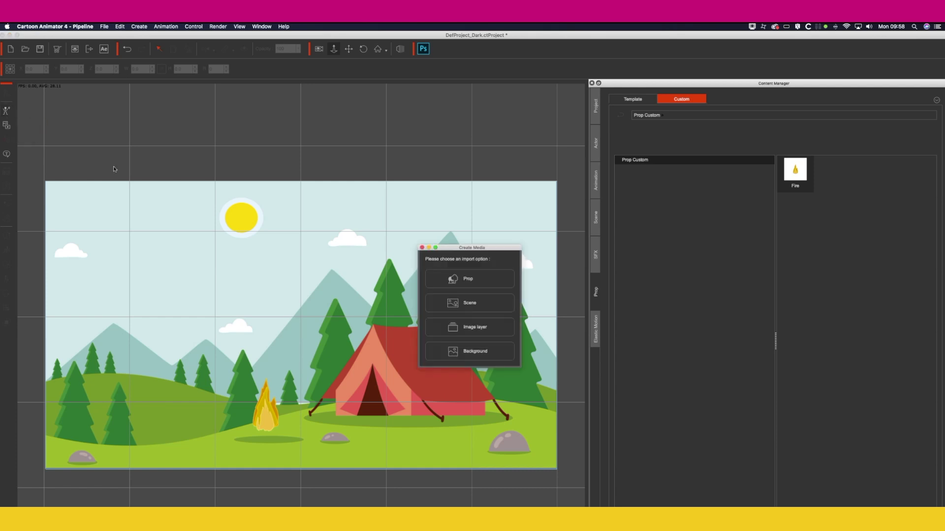
click(480, 332)
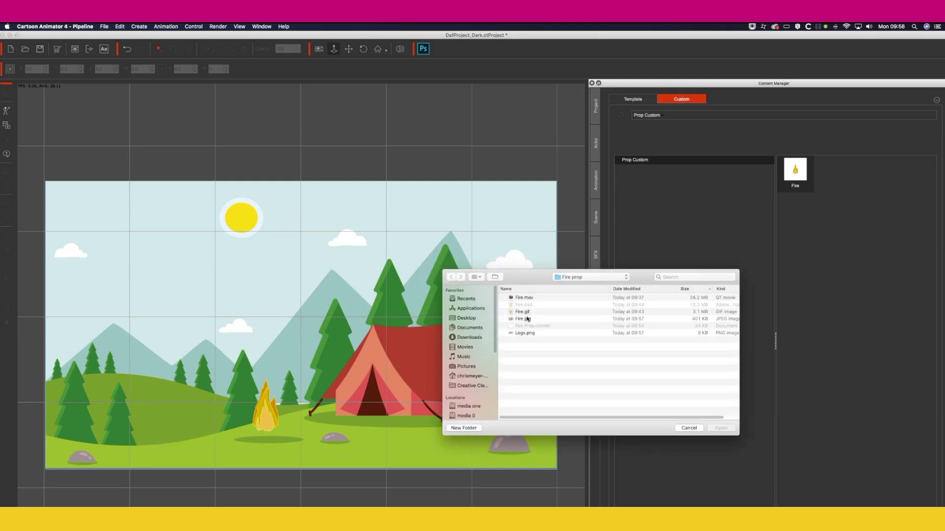
double_click(526, 334)
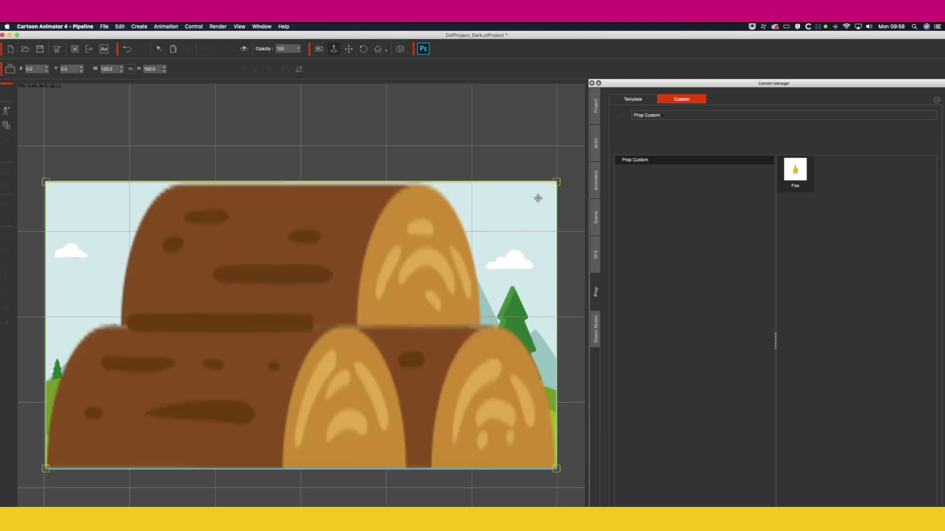
drag(557, 183, 272, 433)
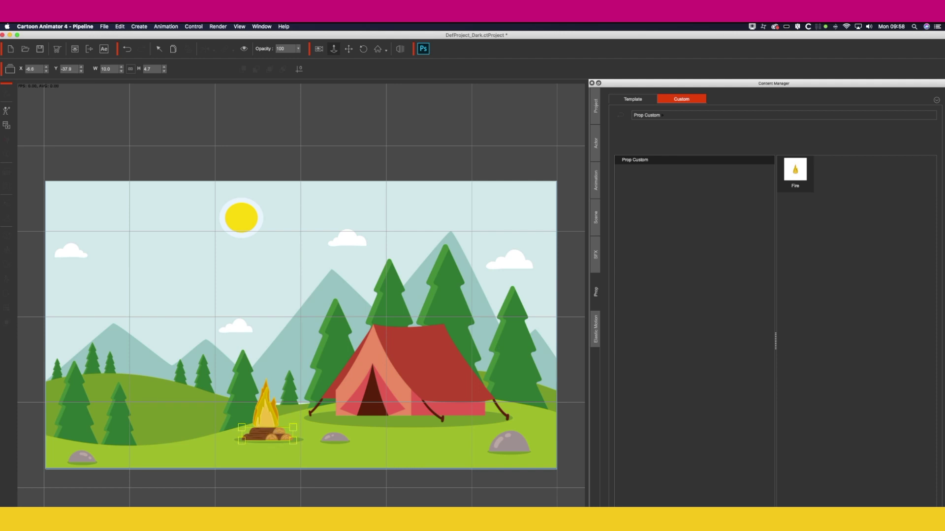
Preview the campfire animation, select the Fire prop in the Scene Manager, and nudge it slightly right to sit centred over the logs
key(space)
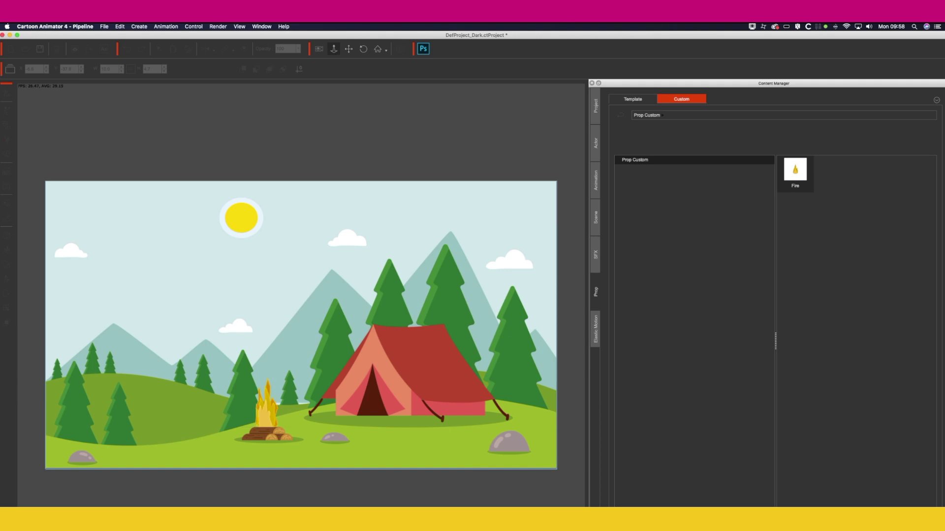
key(space)
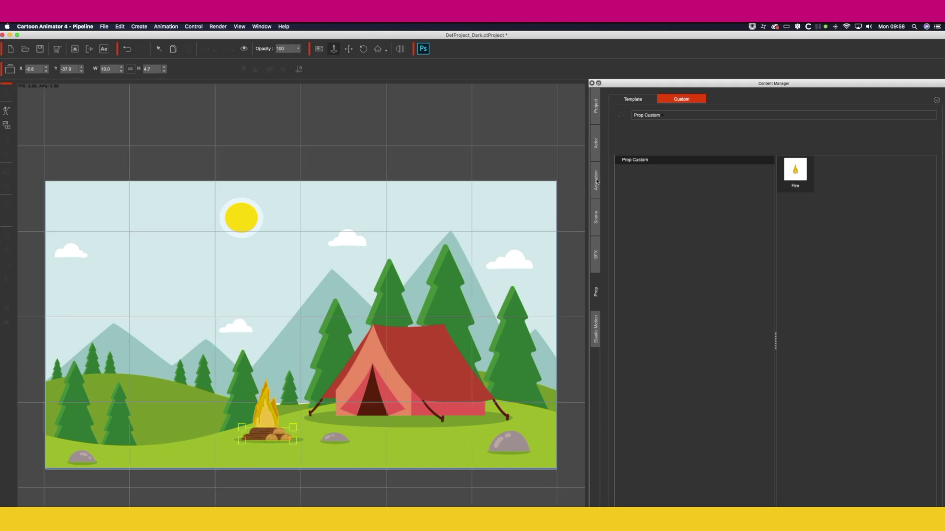
click(595, 106)
click(650, 512)
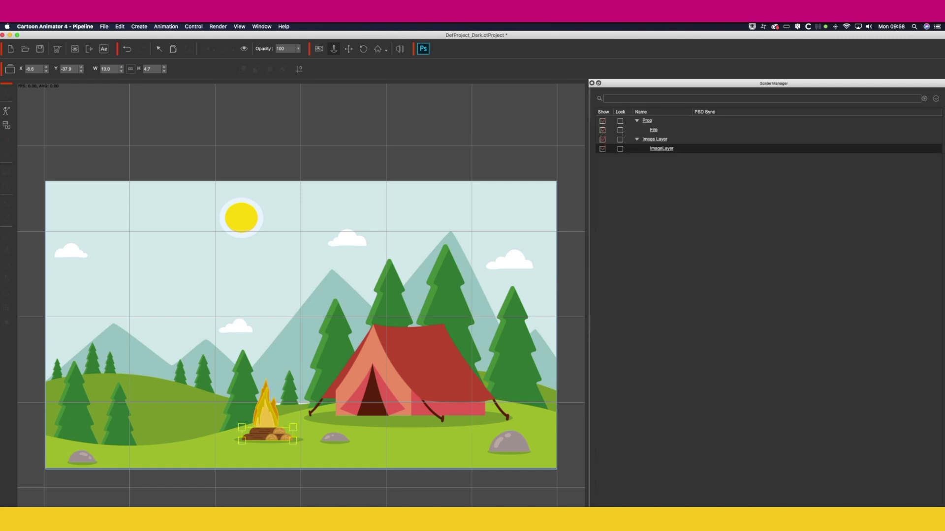
click(660, 131)
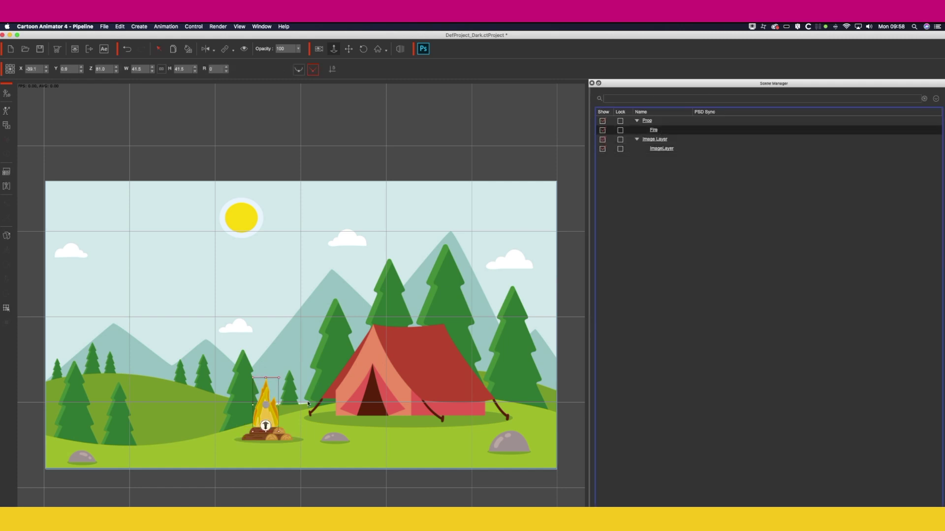
drag(269, 397, 271, 397)
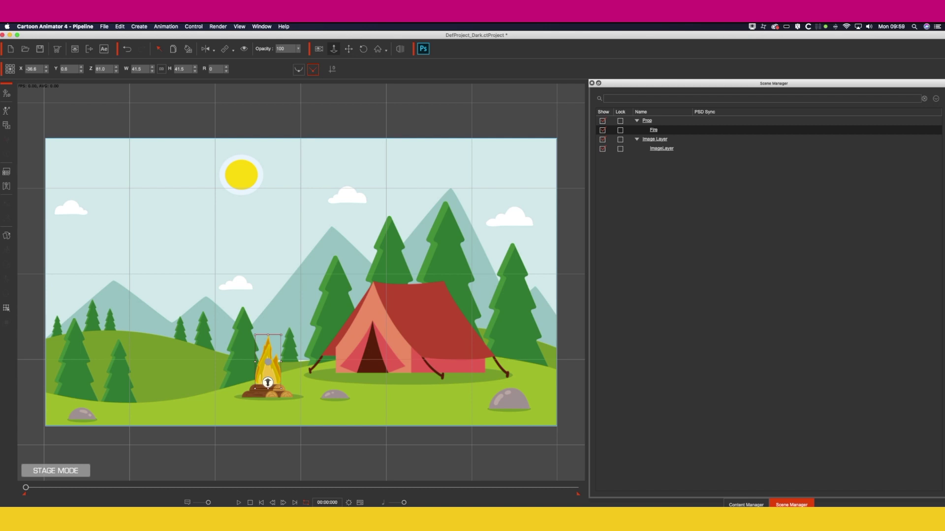
Set the project's animation length to 96 frames and play the scene back to check the fire loop
click(349, 503)
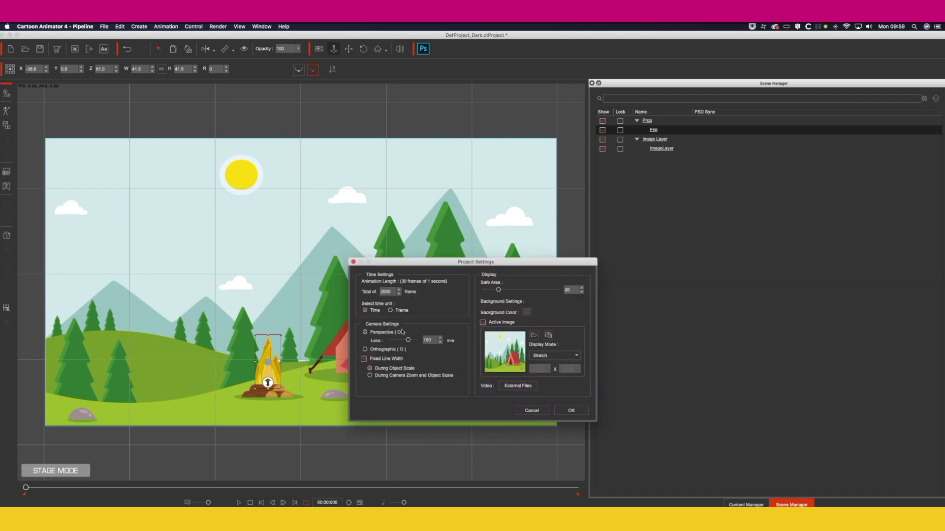
double_click(389, 292)
key(Return)
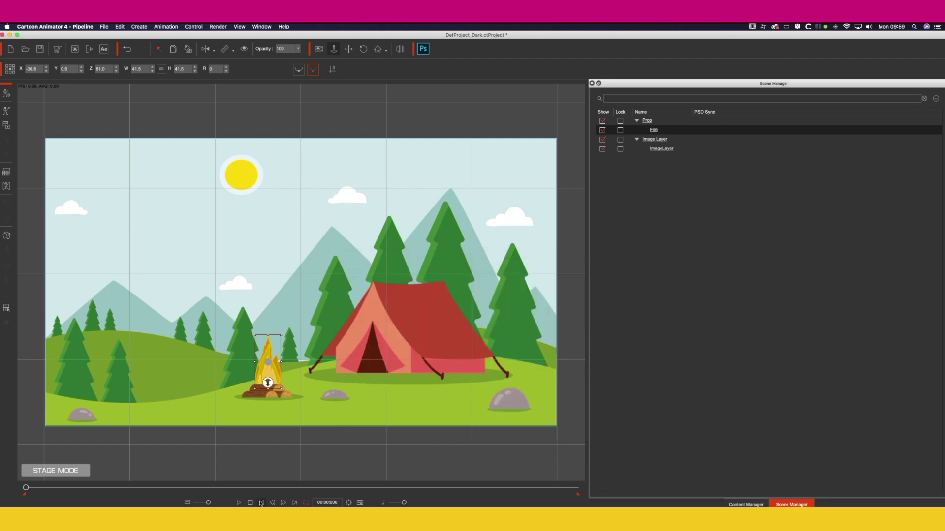
click(238, 503)
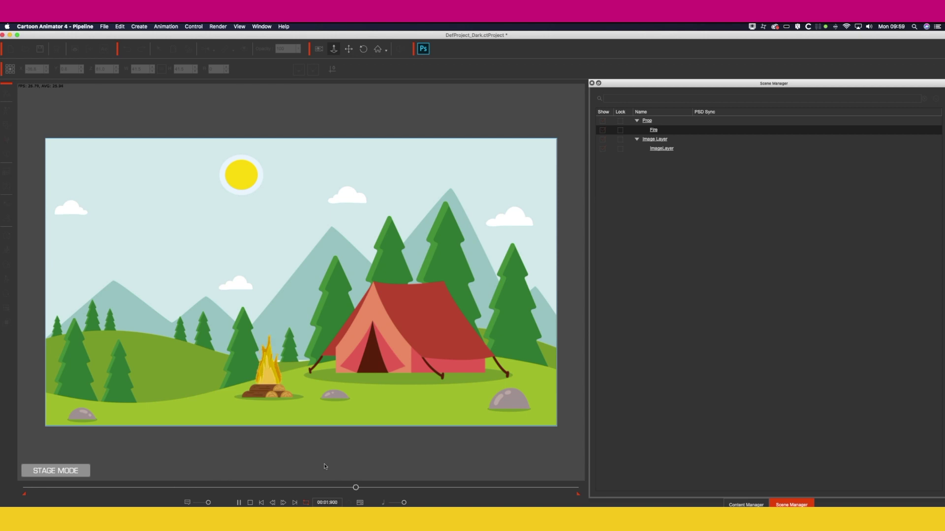
click(239, 502)
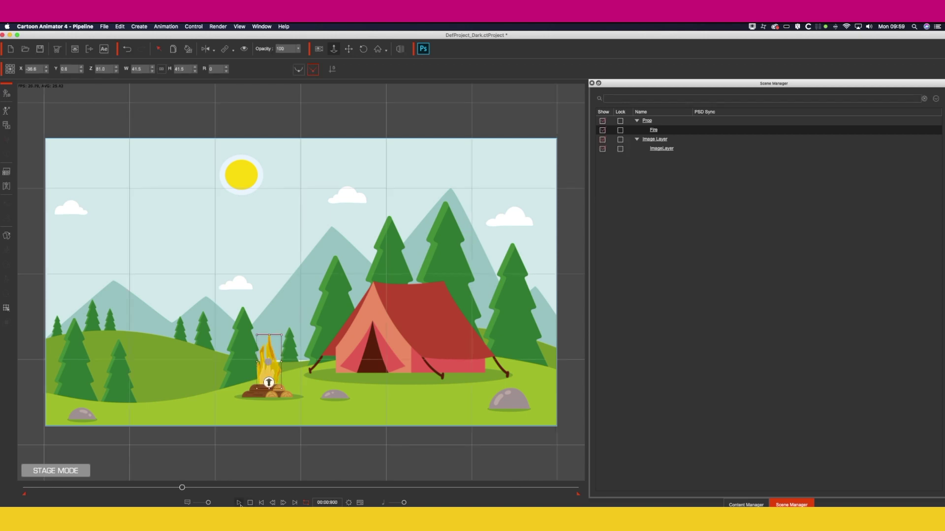
Set up a full-scene video render in MOV format with the H.264 codec at HD 1080p (1920x1080)
click(239, 26)
mouse_move(218, 26)
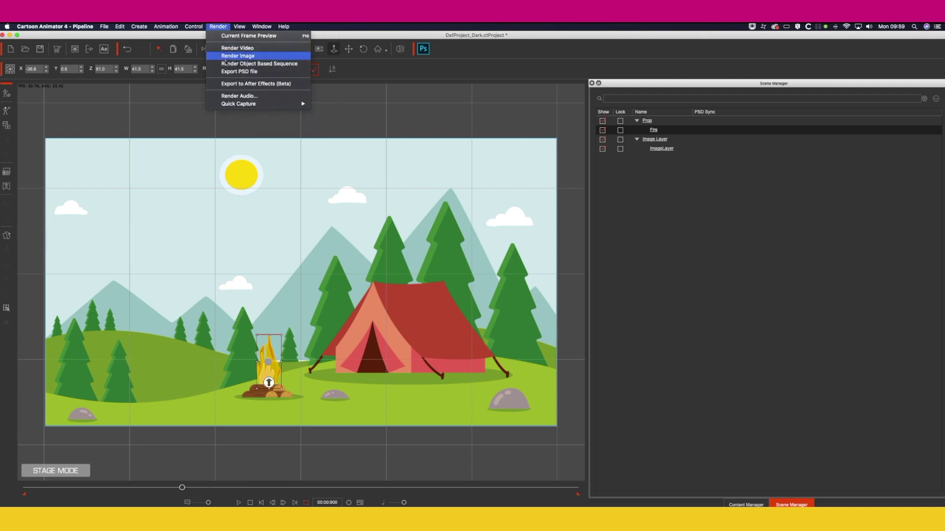
click(233, 48)
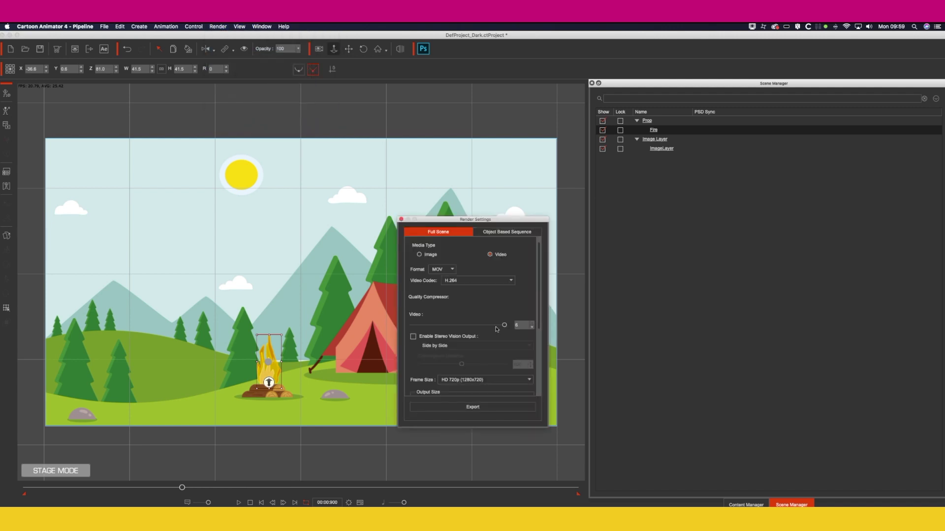
click(527, 380)
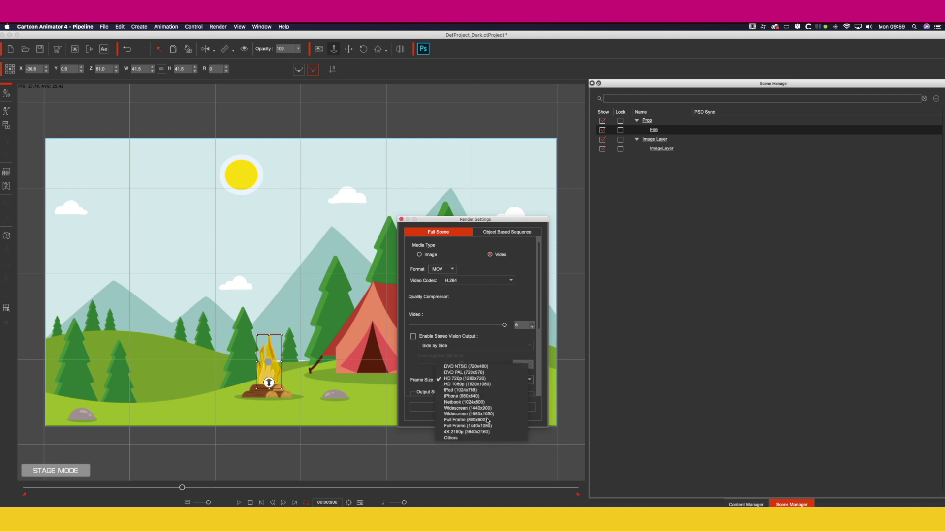
click(487, 385)
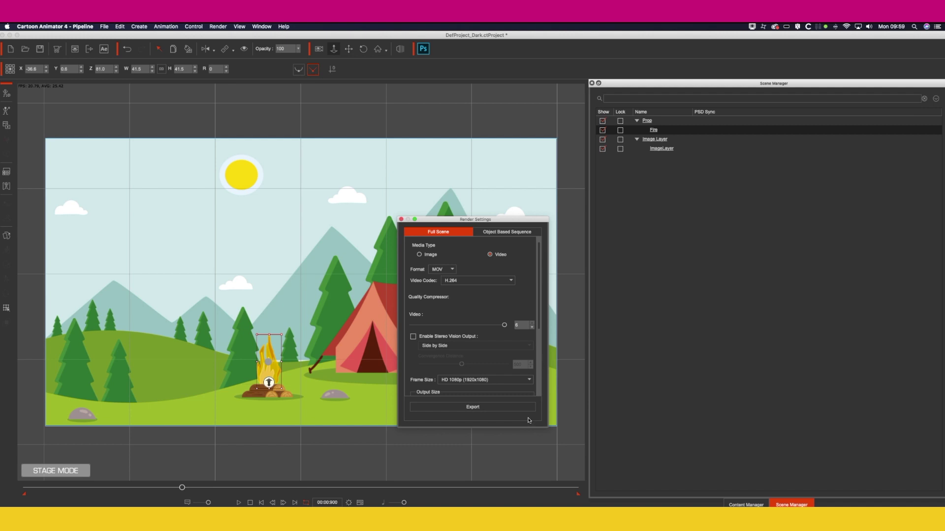
Export the video as "Fire render" in the Fire prop folder and open the finished file
click(512, 411)
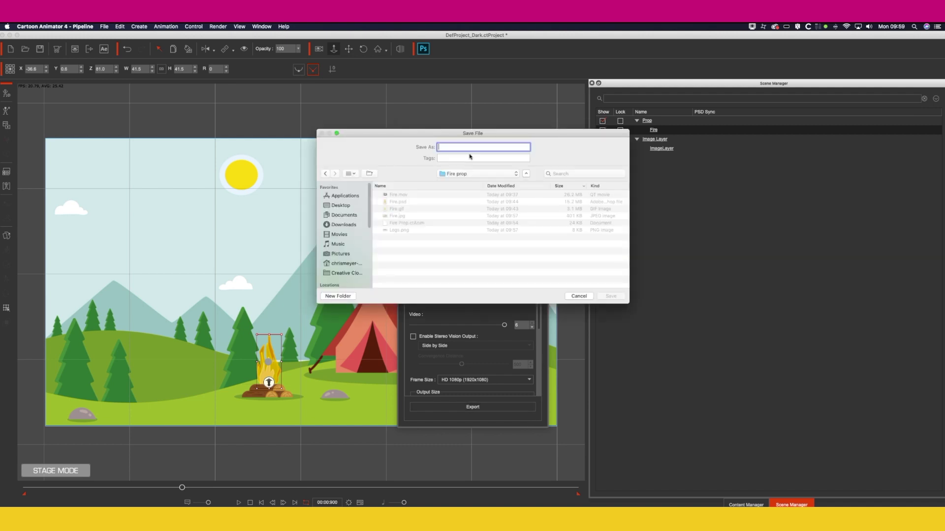
text(Fire render)
key(Return)
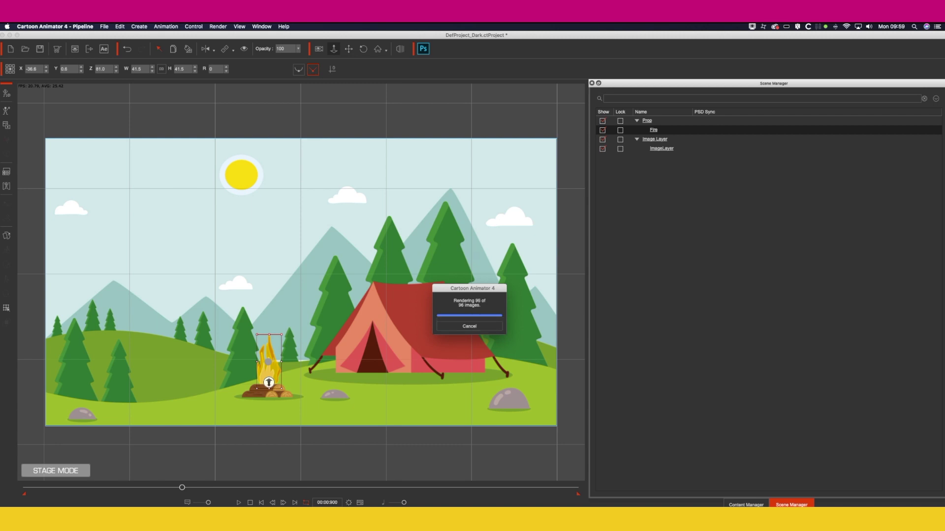
click(498, 324)
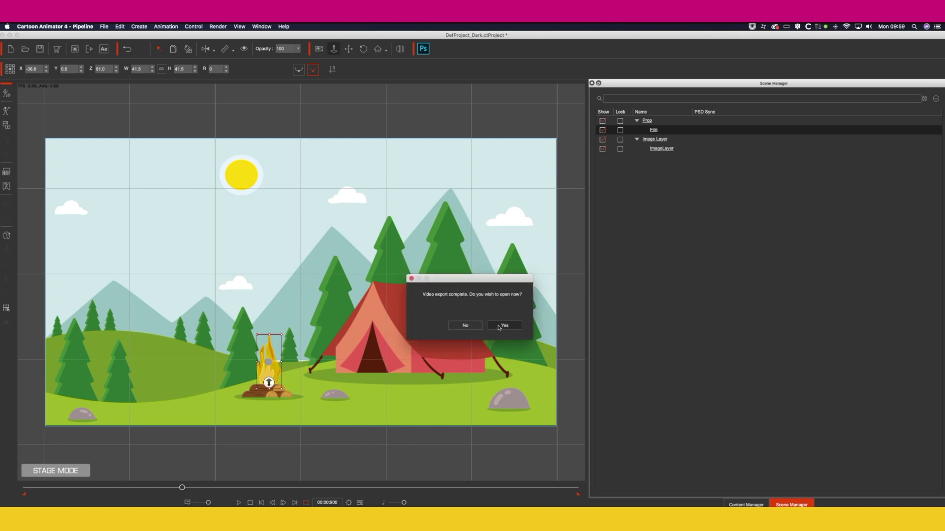